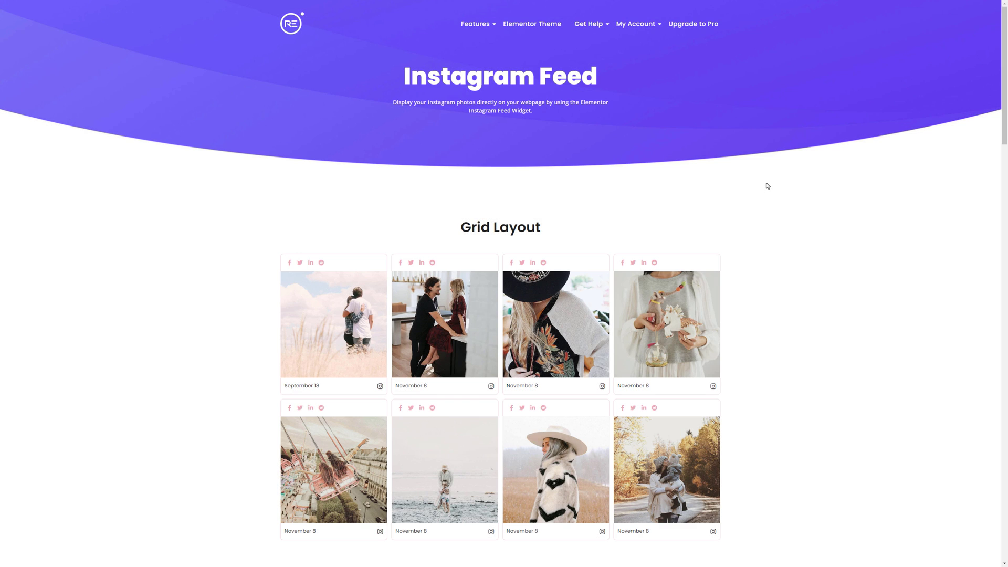
Step: Scroll through the Instagram Feed demo layouts down to the grid layout and page footer
{"action": "scroll", "coordinate": [766, 187], "scroll_direction": "down", "scroll_amount": 5}
{"action": "scroll", "coordinate": [768, 186], "scroll_direction": "down", "scroll_amount": 9}
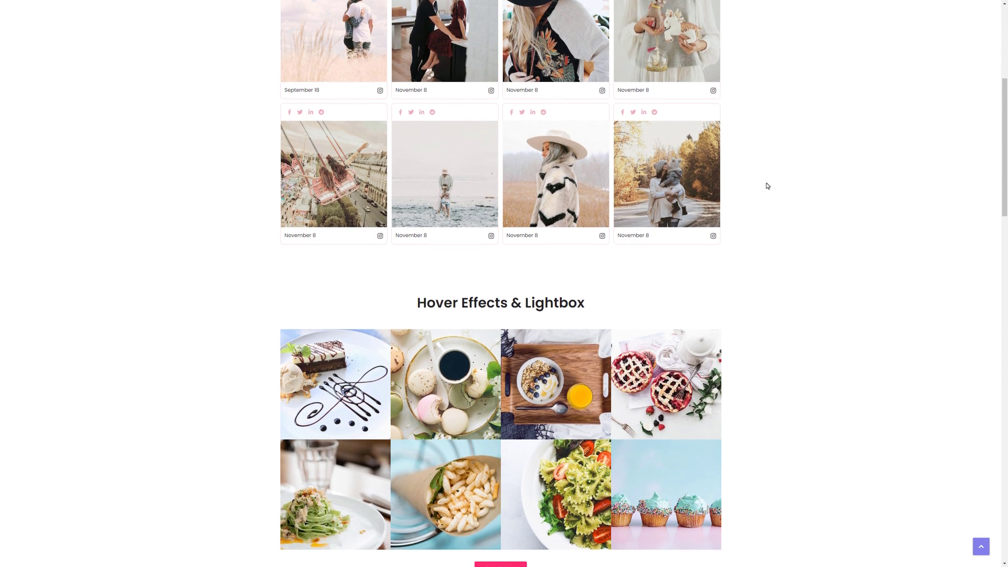
{"action": "scroll", "coordinate": [768, 186], "scroll_direction": "down", "scroll_amount": 5}
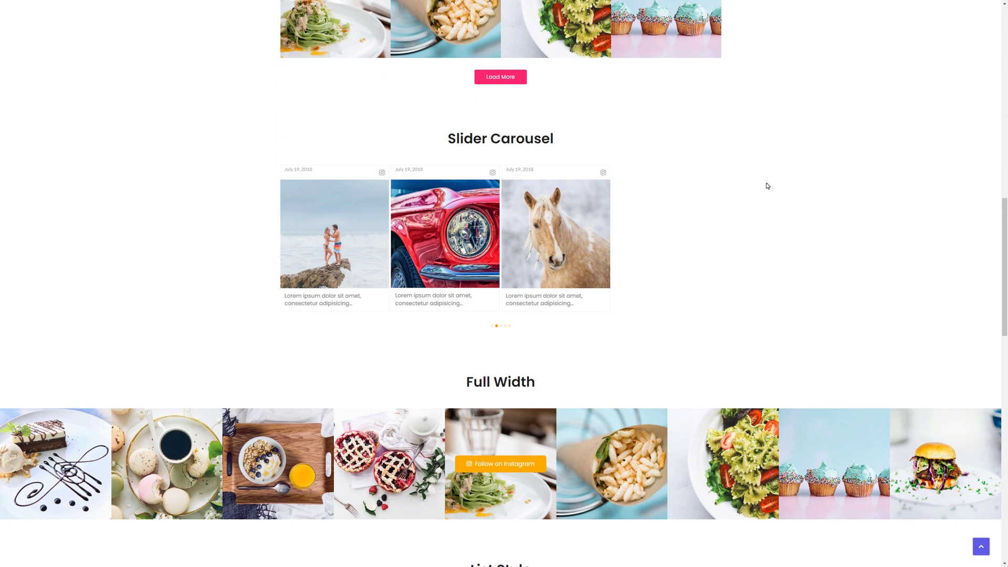
{"action": "scroll", "coordinate": [768, 186], "scroll_direction": "down", "scroll_amount": 9}
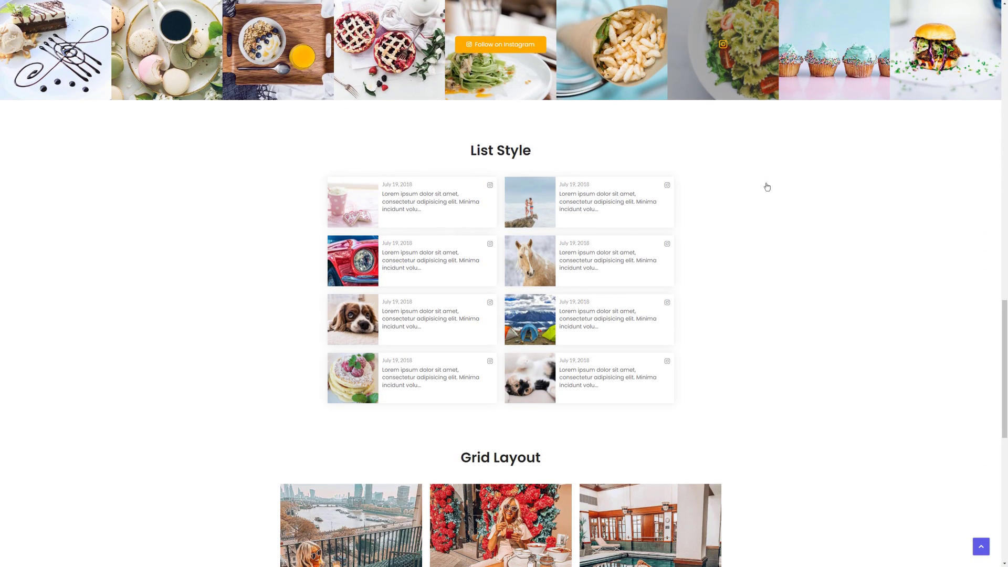
{"action": "scroll", "coordinate": [768, 186], "scroll_direction": "down", "scroll_amount": 5}
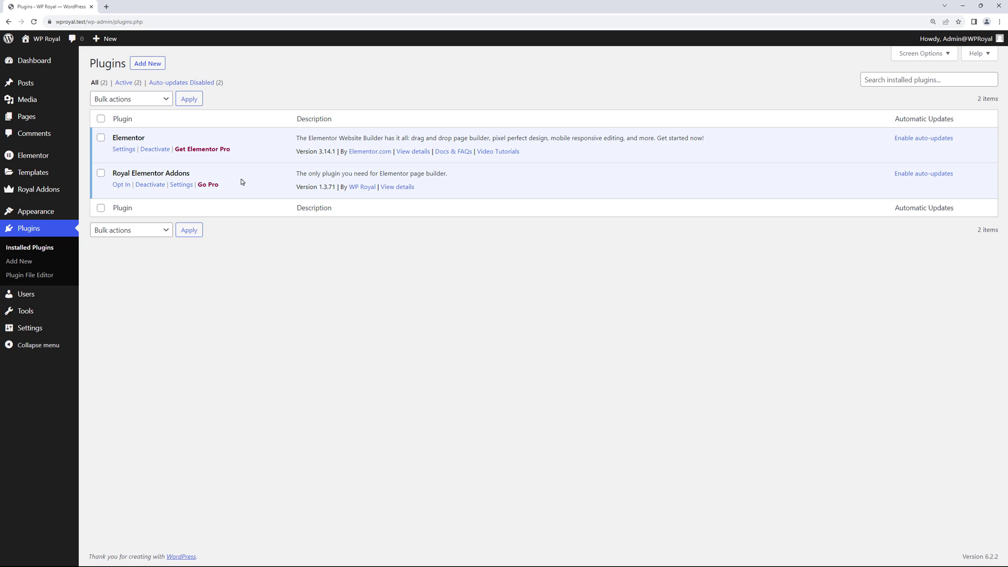
Step: Confirm Royal Elementor Kit is the active theme, then view the All Pages list
{"action": "mouse_move", "coordinate": [58, 211]}
{"action": "left_click", "coordinate": [99, 214]}
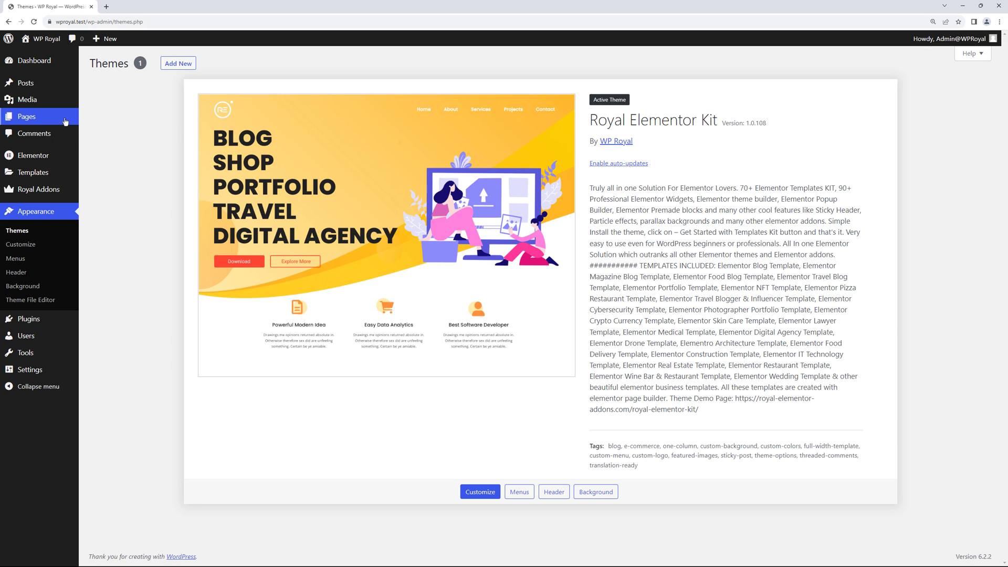
{"action": "mouse_move", "coordinate": [52, 117]}
{"action": "left_click", "coordinate": [109, 120]}
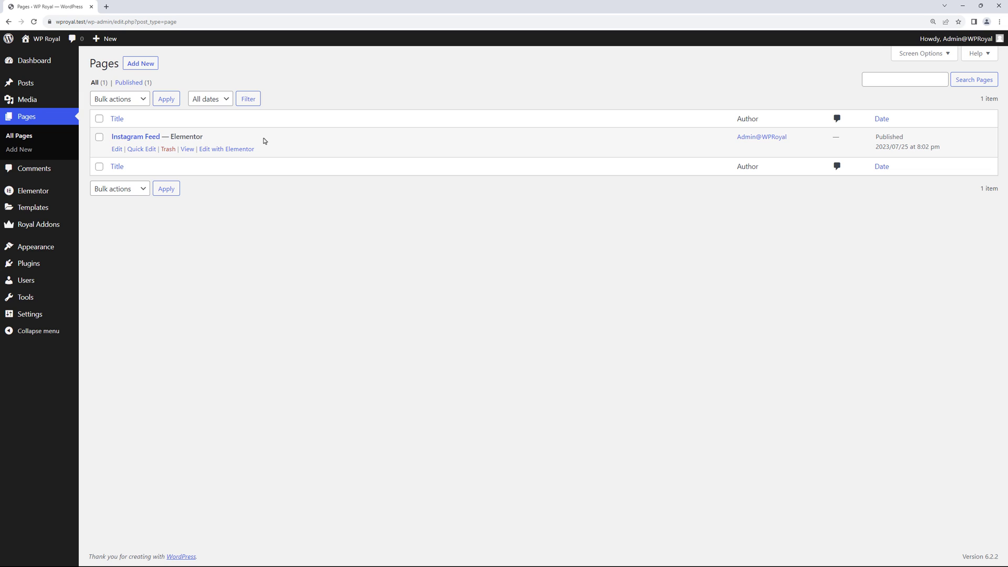
Step: Open the Instagram Feed page in Elementor and add the Instagram Feed widget found by searching 'inst'
{"action": "left_click", "coordinate": [234, 150]}
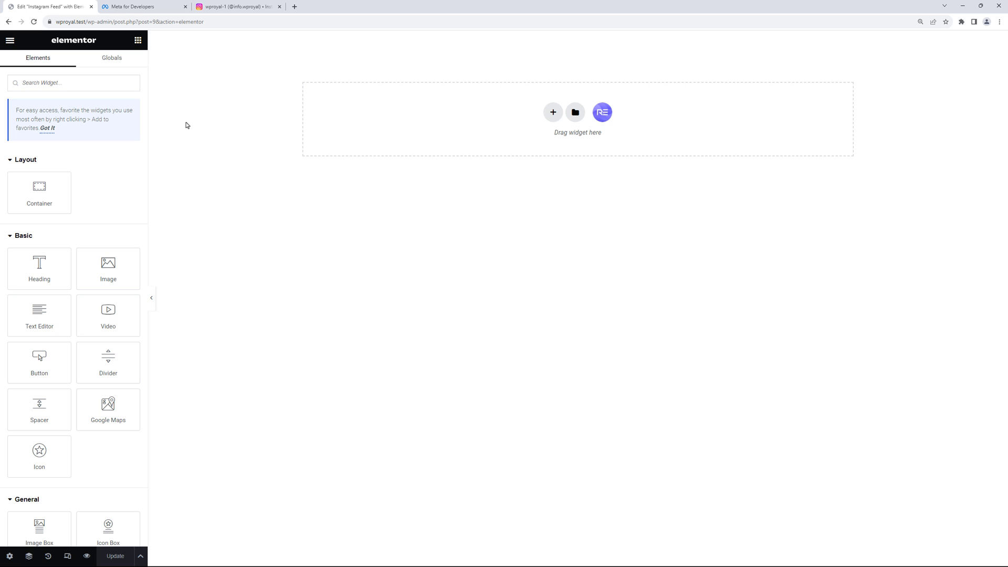
{"action": "left_click", "coordinate": [89, 86]}
{"action": "type", "text": "insta"}
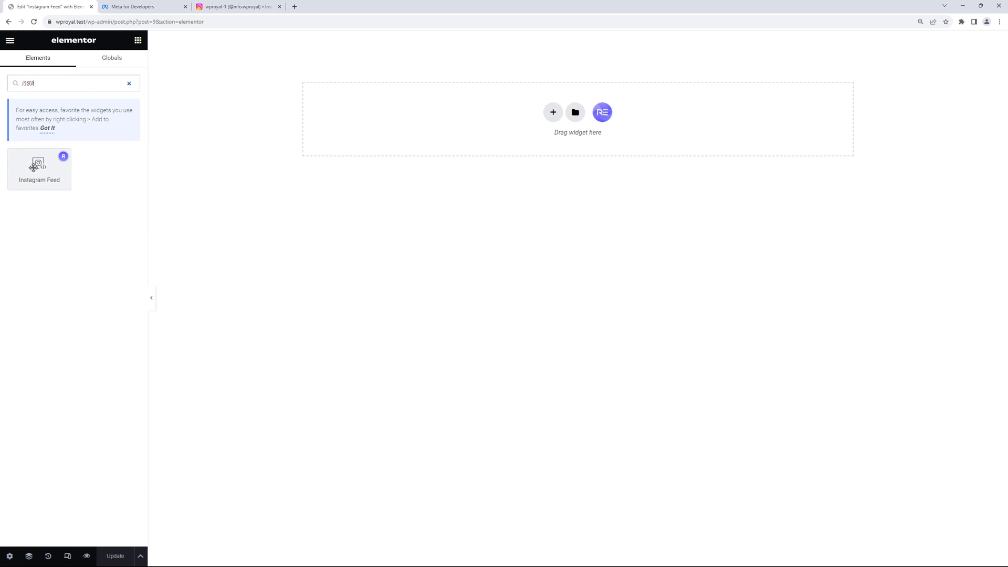
{"action": "left_click_drag", "start_coordinate": [39, 164], "coordinate": [473, 115]}
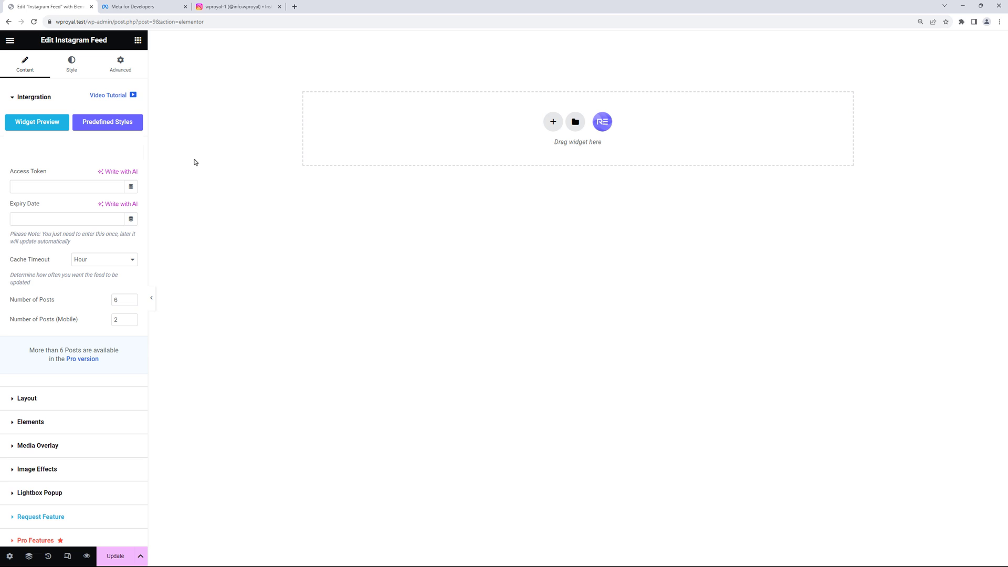
Step: In Meta for Developers, start creating a new app from My Apps
{"action": "left_click", "coordinate": [152, 7]}
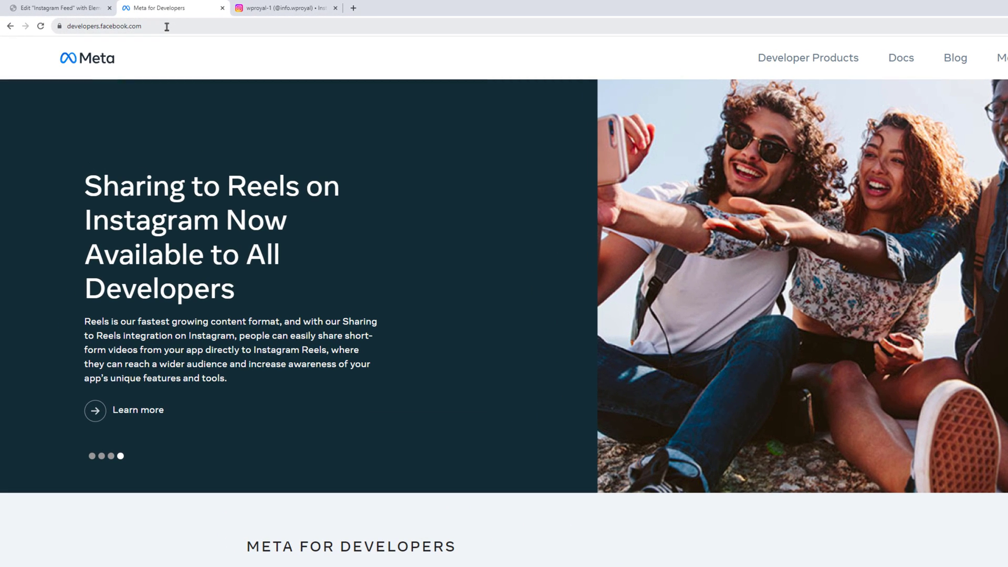
{"action": "left_click", "coordinate": [166, 26]}
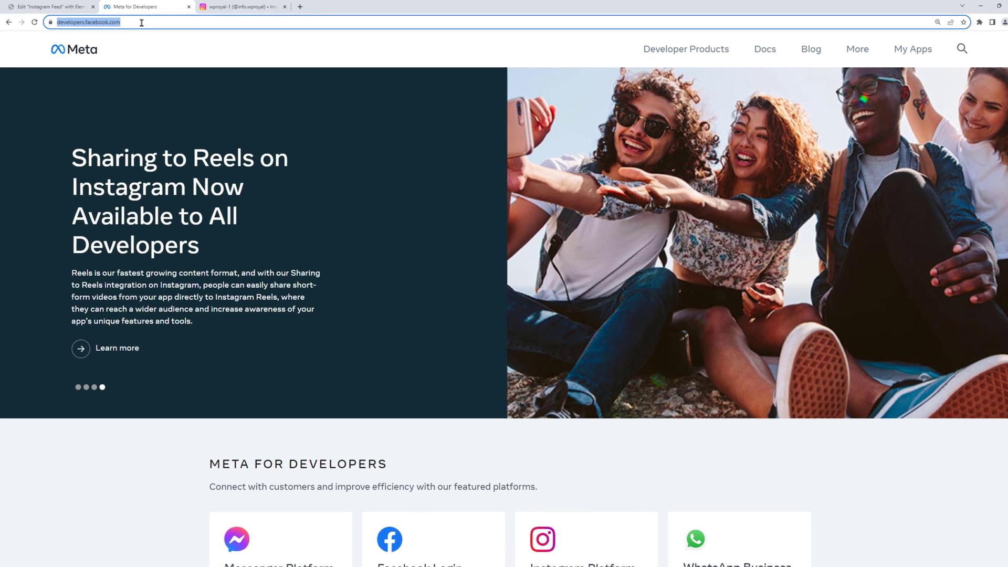
{"action": "left_click", "coordinate": [152, 49]}
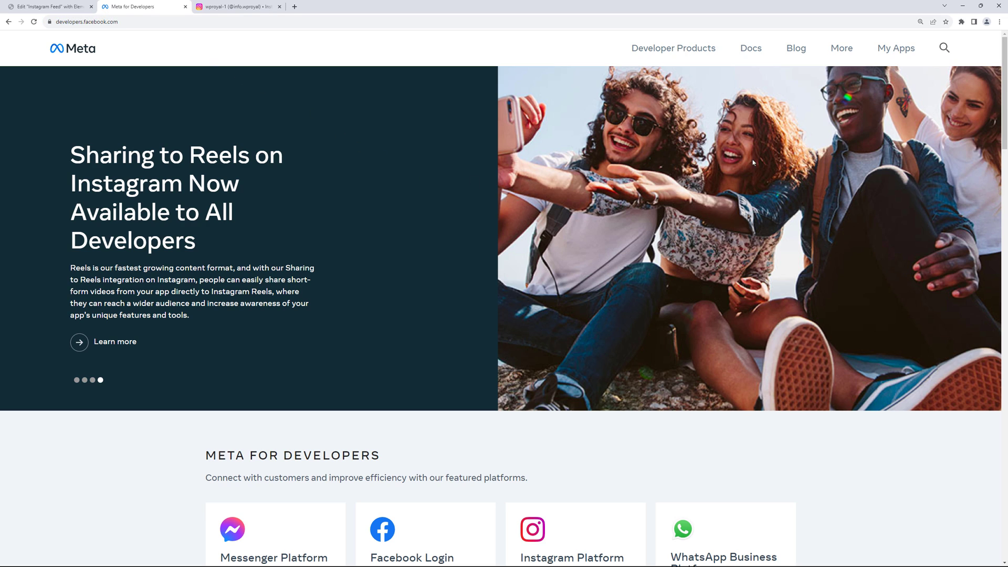
{"action": "left_click", "coordinate": [897, 49]}
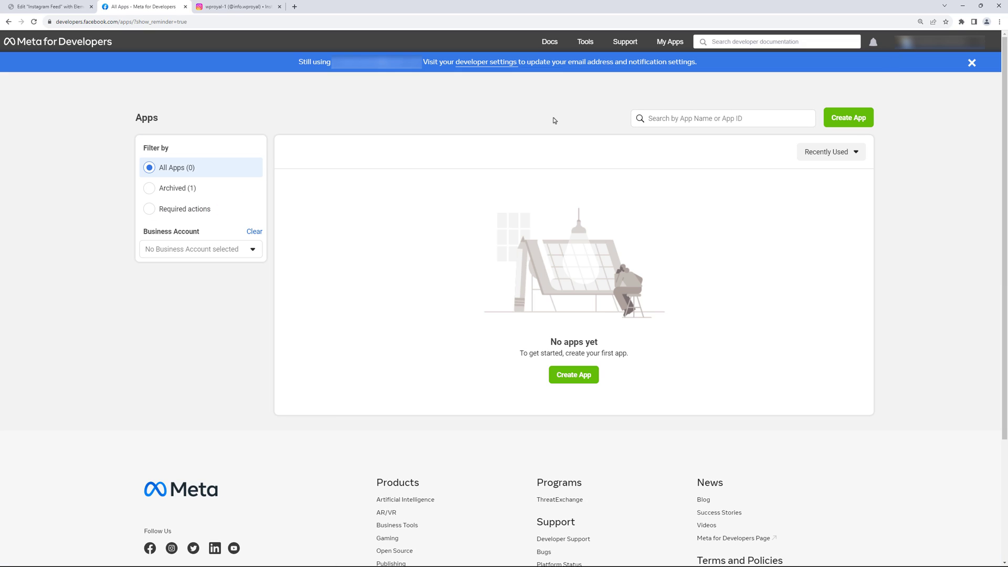
{"action": "left_click", "coordinate": [850, 119]}
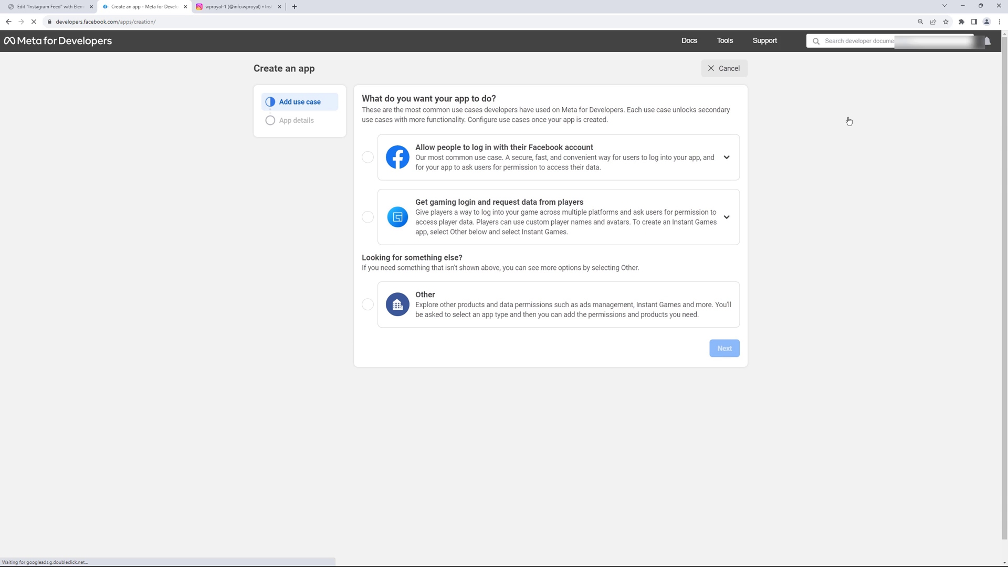
Step: Choose the Other use case and the Consumer app type
{"action": "left_click", "coordinate": [368, 305]}
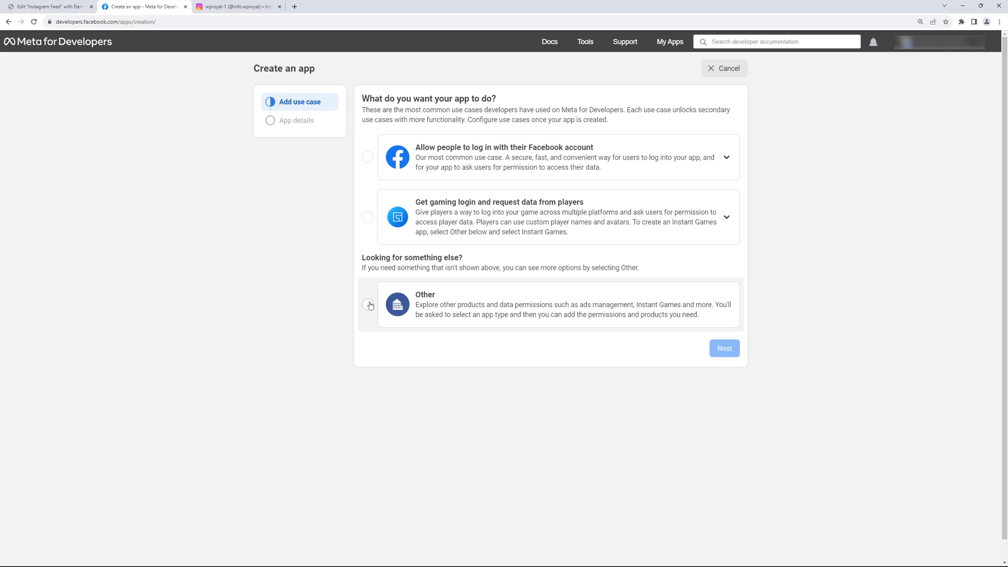
{"action": "left_click", "coordinate": [724, 350]}
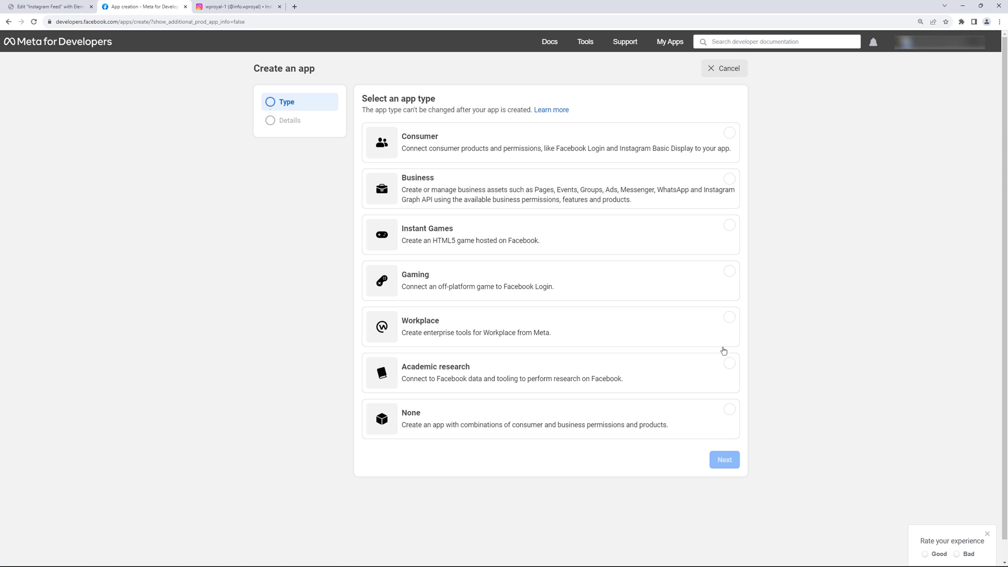
{"action": "left_click", "coordinate": [472, 146]}
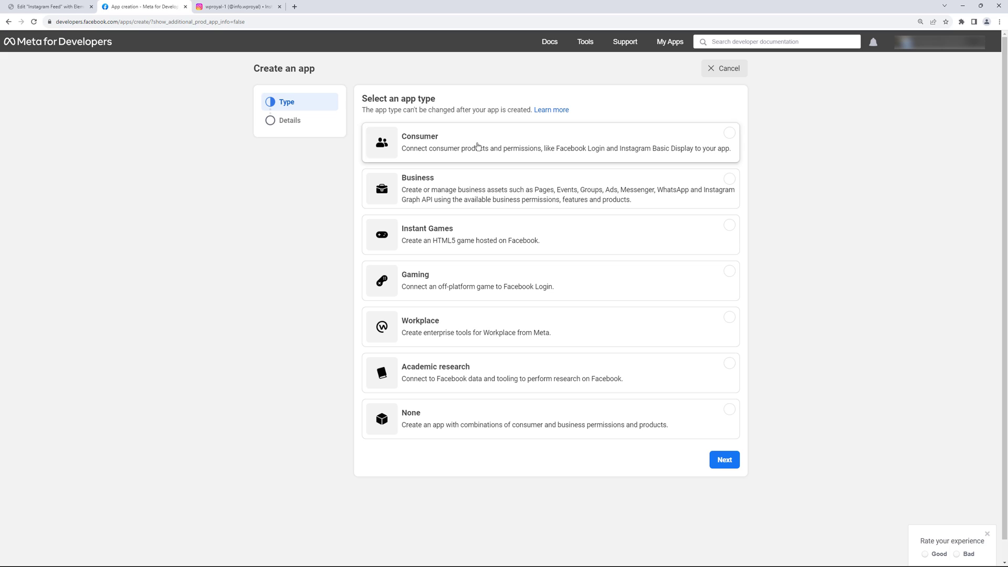
Step: Name the Consumer app 'My Wp App', create it, and confirm with the account password
{"action": "left_click", "coordinate": [723, 461]}
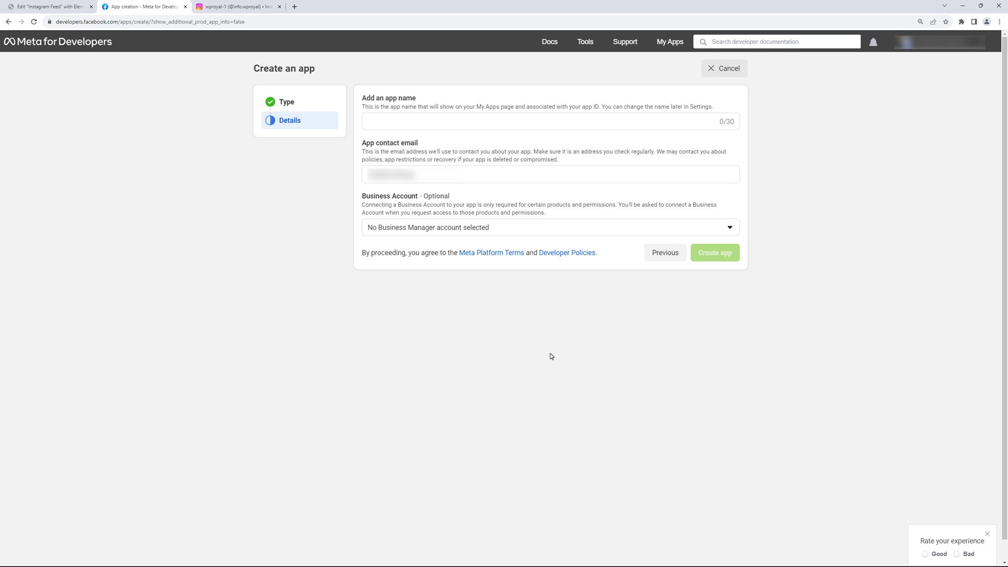
{"action": "left_click", "coordinate": [412, 120]}
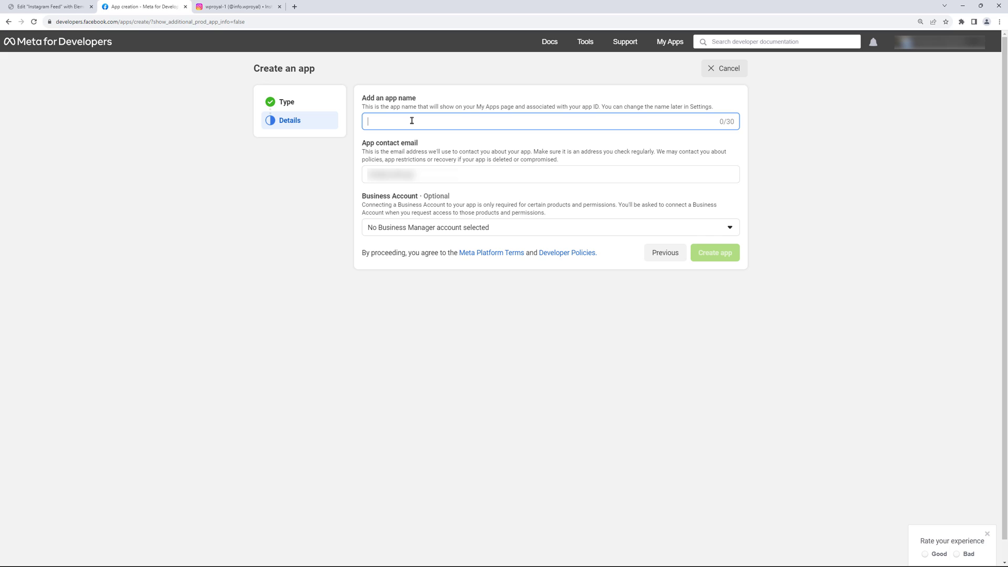
{"action": "type", "text": "My "}
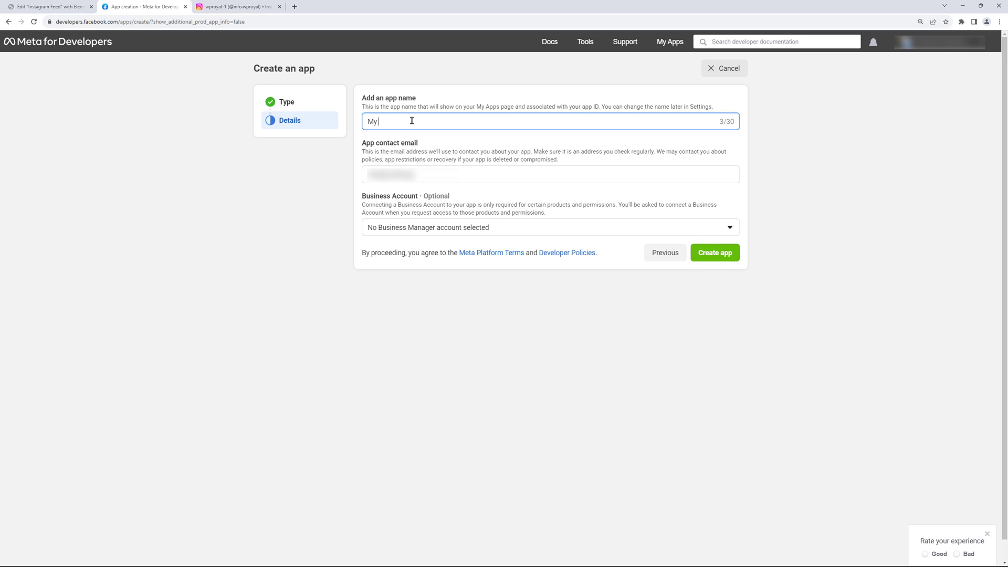
{"action": "type", "text": "Wp App"}
{"action": "left_click", "coordinate": [716, 253]}
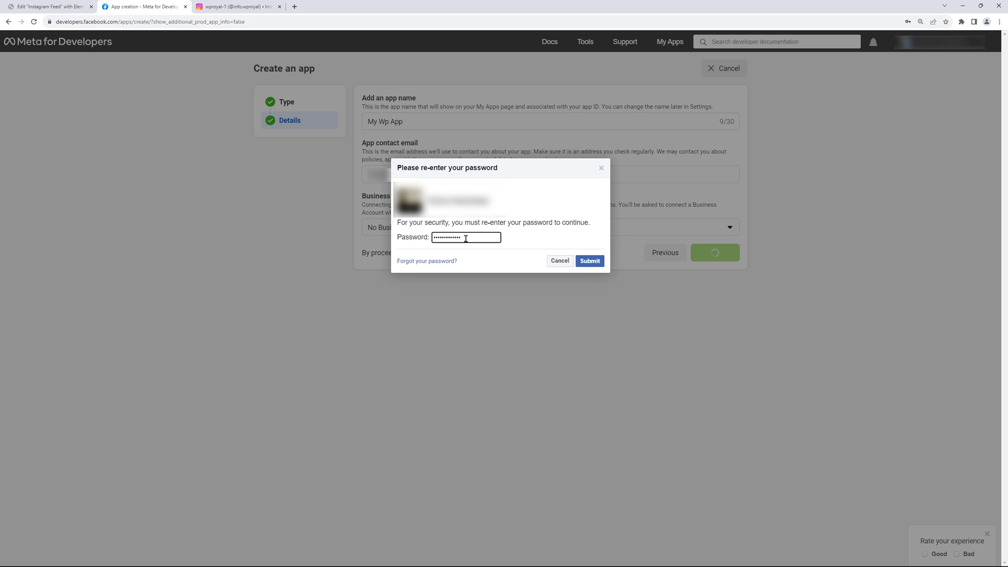
{"action": "left_click", "coordinate": [591, 260]}
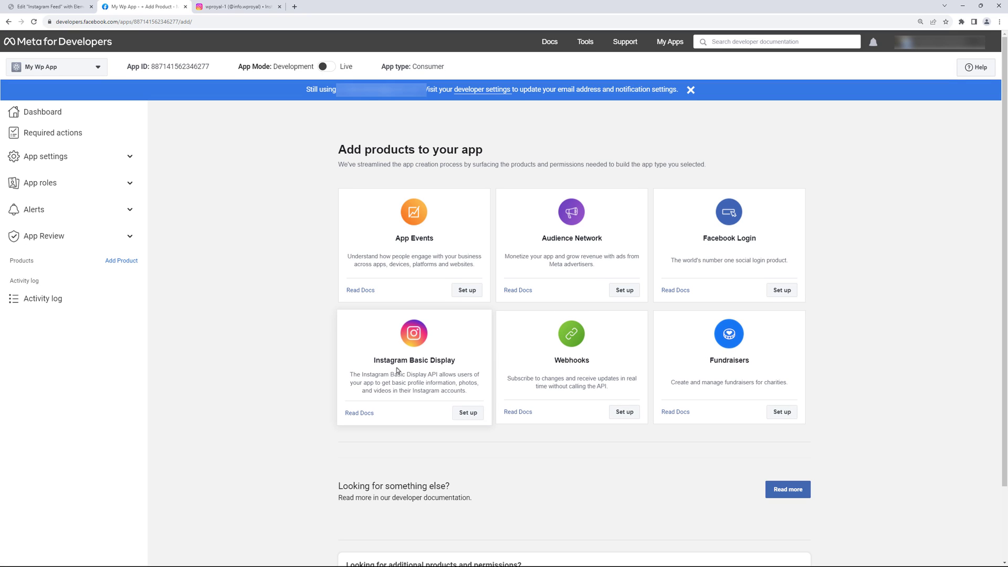
Step: Set up Instagram Basic Display and create an Instagram app ID named My Wp App
{"action": "left_click", "coordinate": [469, 412]}
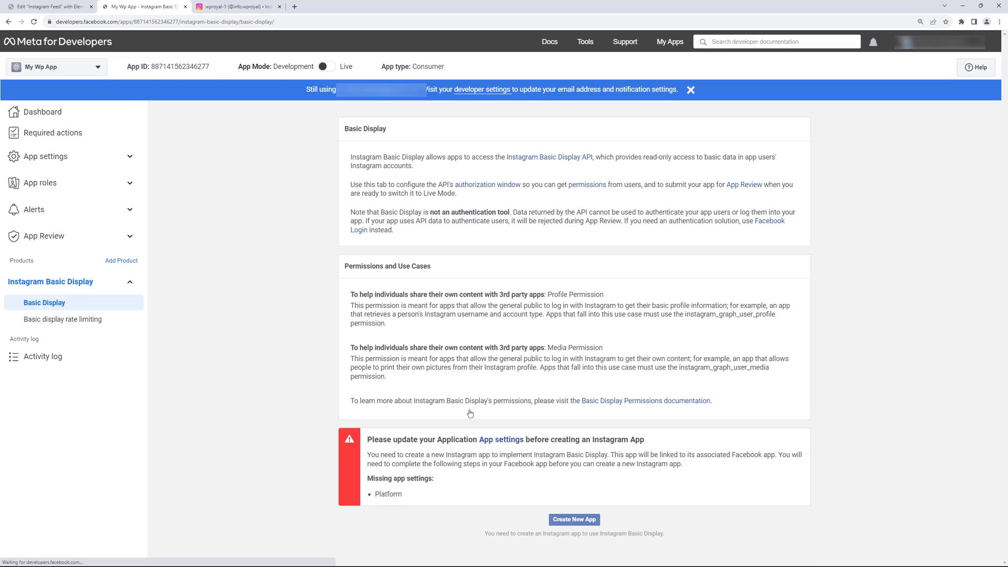
{"action": "left_click", "coordinate": [574, 520]}
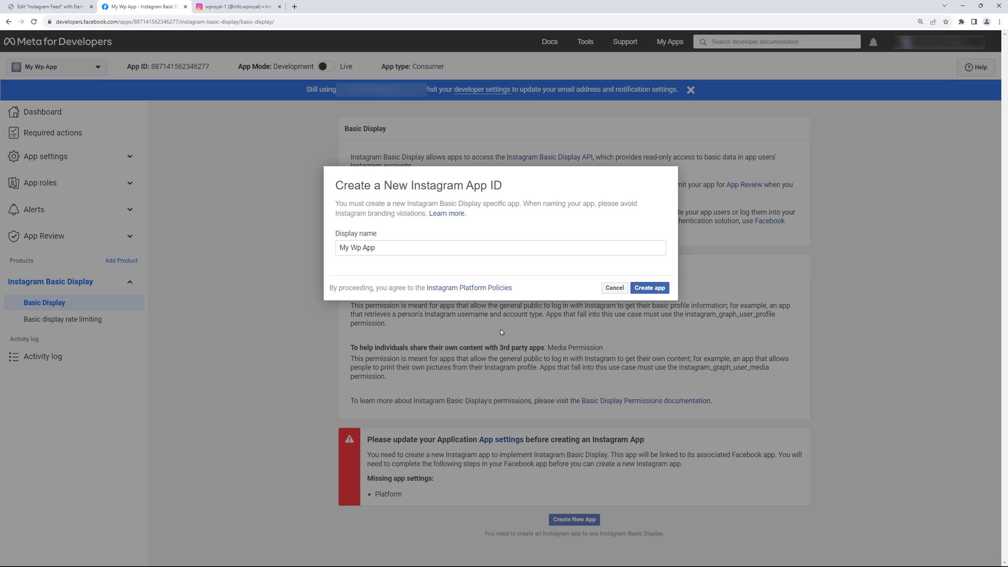
{"action": "triple_click", "coordinate": [393, 249]}
{"action": "left_click", "coordinate": [393, 249]}
{"action": "left_click", "coordinate": [650, 288]}
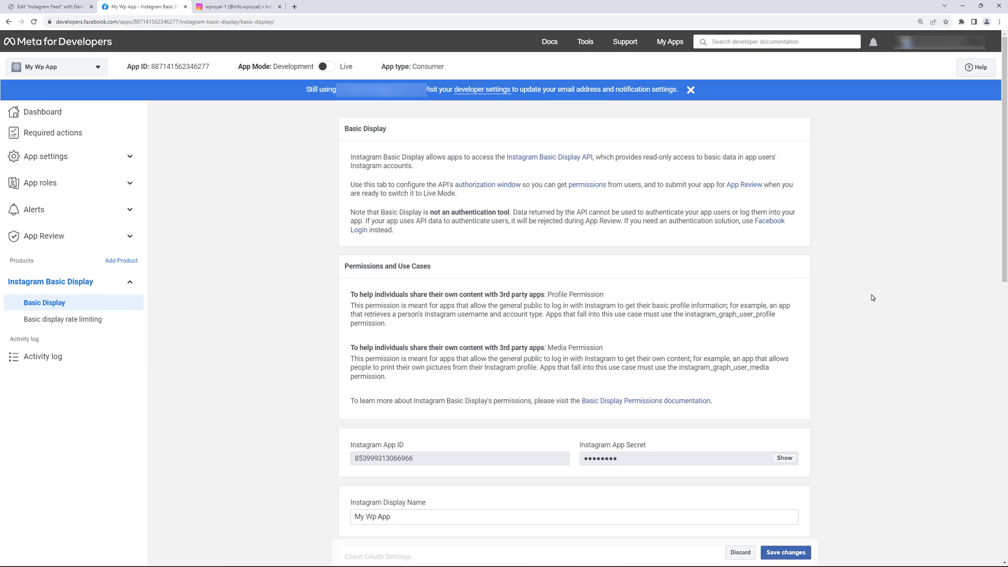
Step: Go from User Token Generator to the App roles page to add Instagram testers
{"action": "scroll", "coordinate": [873, 298], "scroll_direction": "down", "scroll_amount": 5}
{"action": "scroll", "coordinate": [873, 297], "scroll_direction": "down", "scroll_amount": 5}
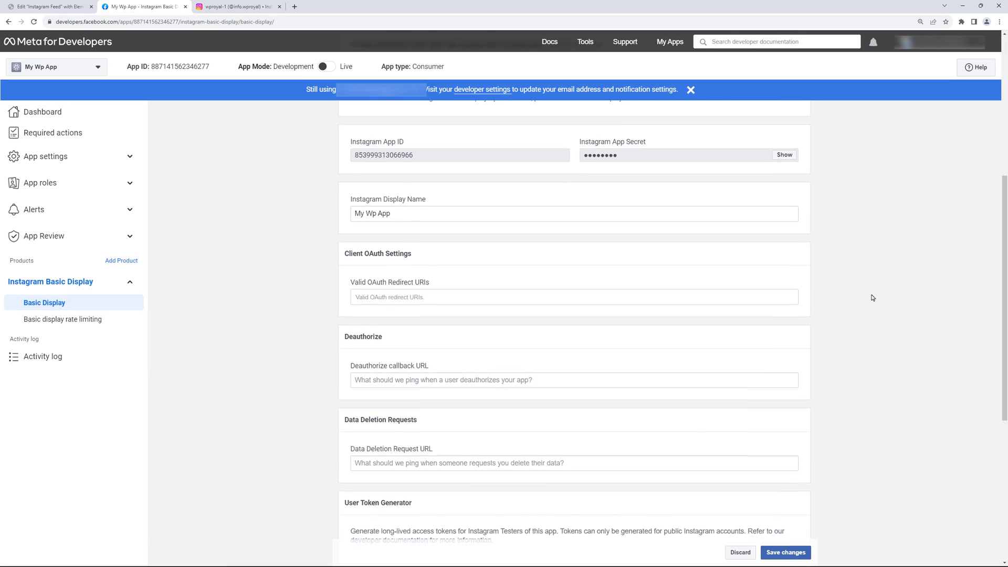
{"action": "left_click", "coordinate": [574, 374]}
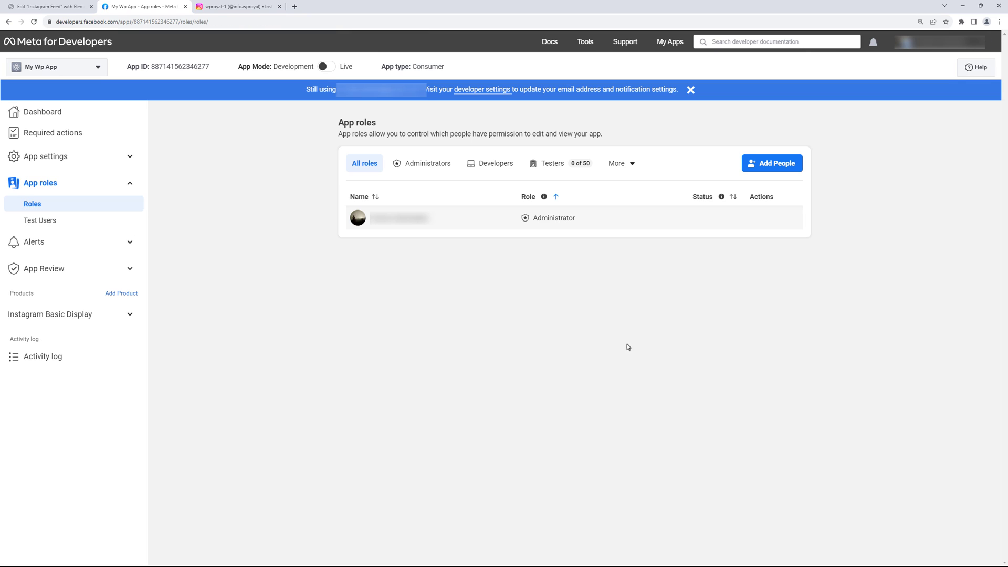
Step: Start adding a person to the app with the Instagram Tester role
{"action": "left_click", "coordinate": [775, 163]}
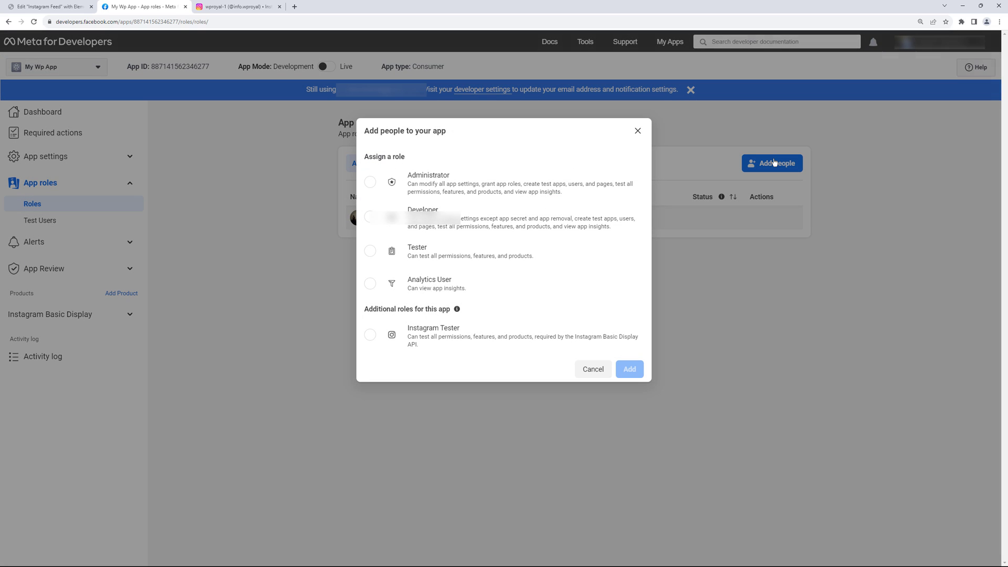
{"action": "left_click", "coordinate": [371, 336]}
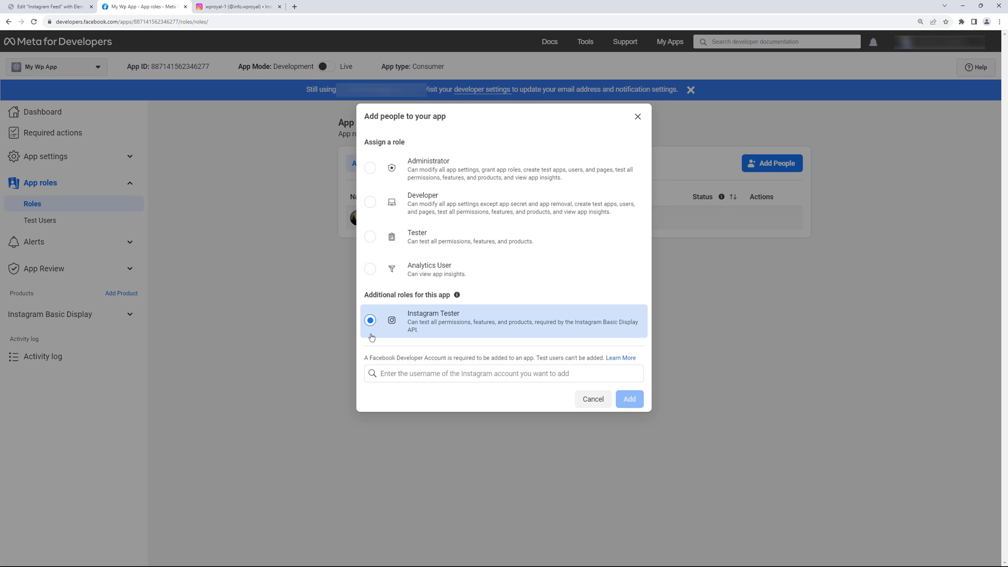
{"action": "left_click", "coordinate": [423, 373]}
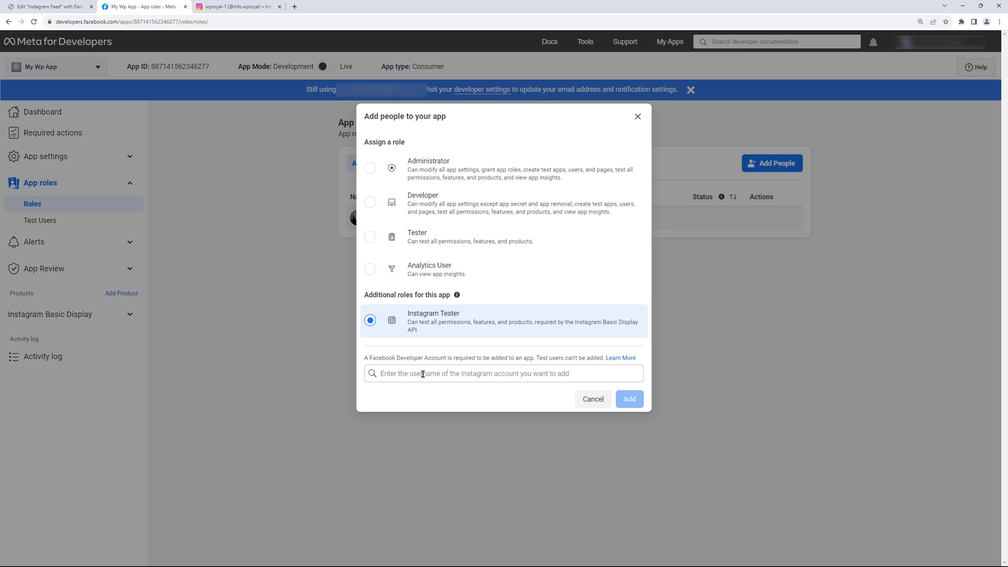
Step: Enter the demo Instagram account's username, pick the suggestion, and add it as tester
{"action": "left_click", "coordinate": [236, 6]}
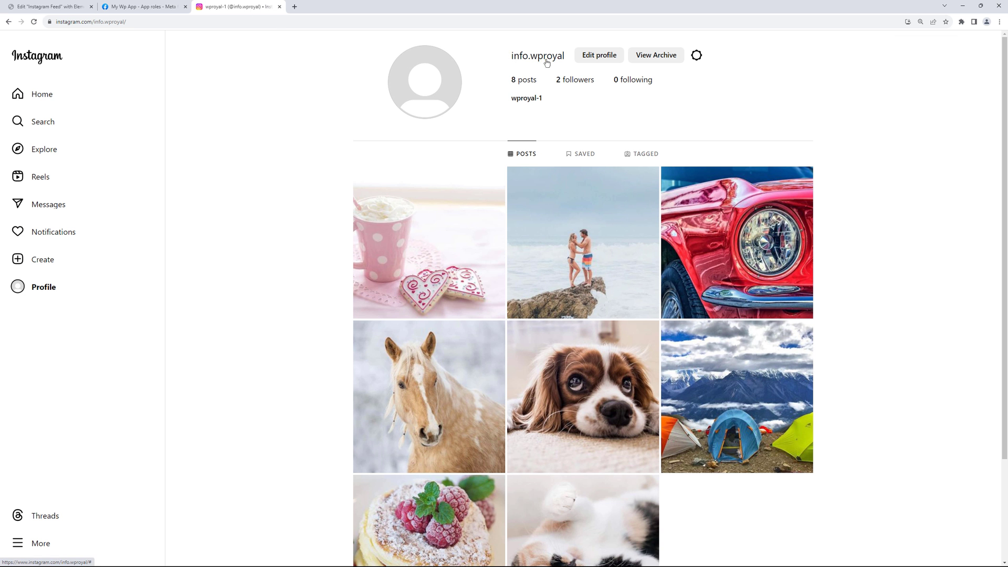
{"action": "left_click", "coordinate": [147, 8]}
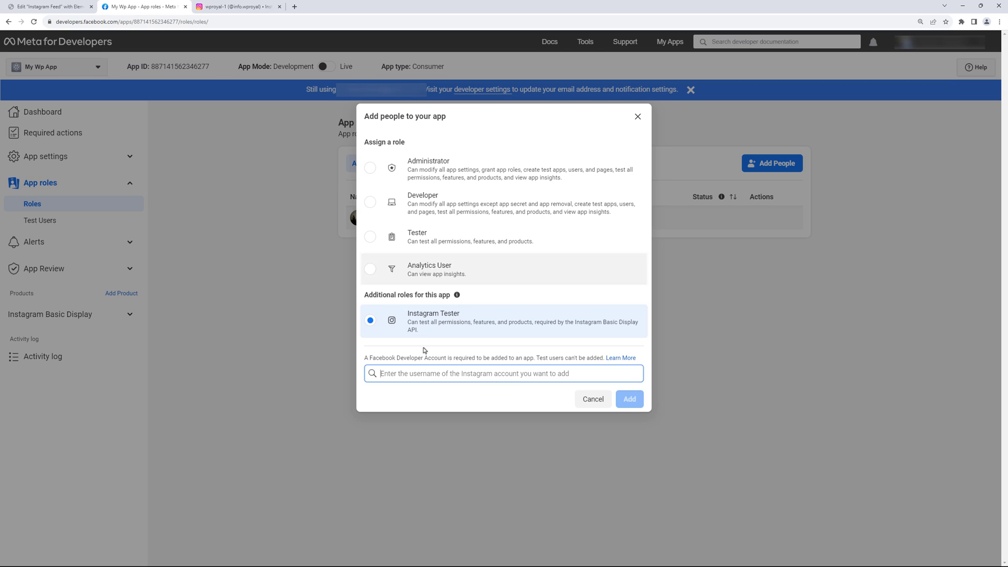
{"action": "type", "text": "info.wproyal"}
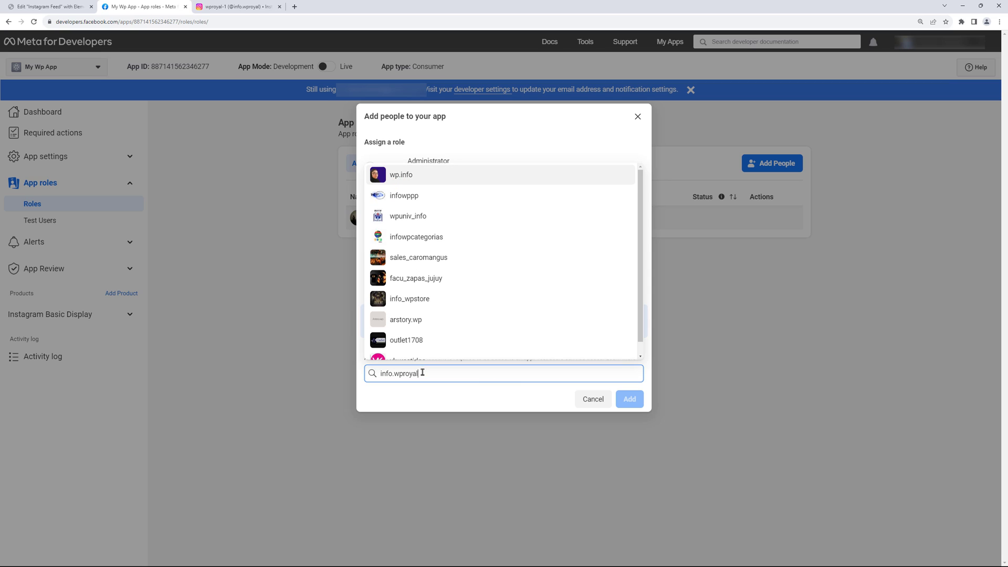
{"action": "double_click", "coordinate": [409, 348]}
{"action": "left_click", "coordinate": [407, 350]}
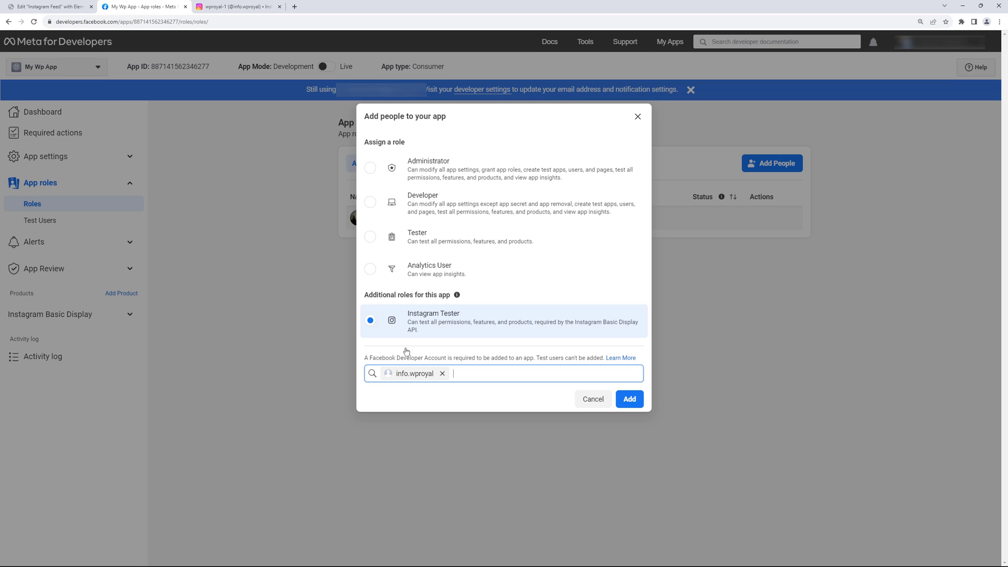
{"action": "left_click", "coordinate": [633, 400]}
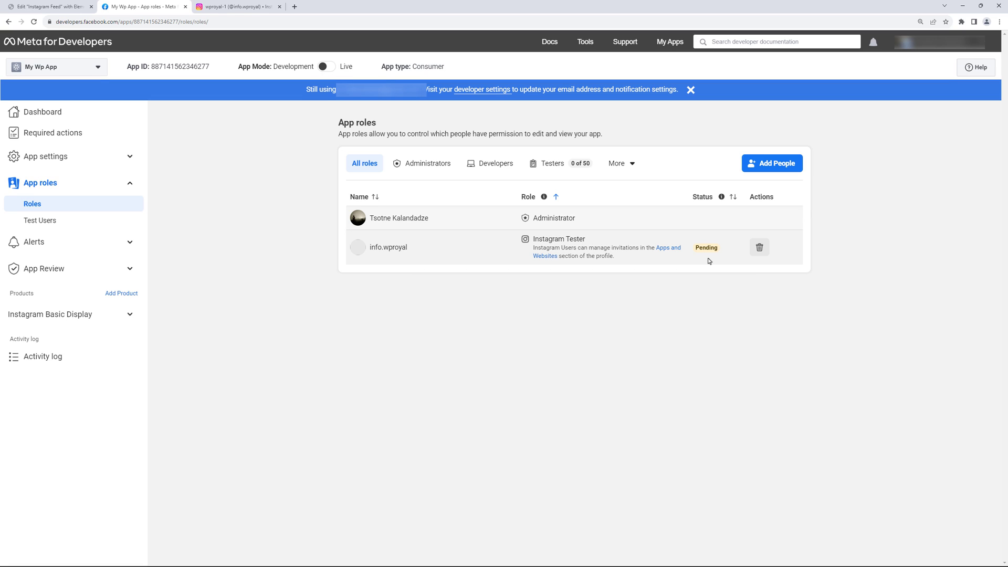
Step: Accept the My Wp App tester invite in Instagram's Apps and websites settings, then reload App roles
{"action": "left_click", "coordinate": [237, 12]}
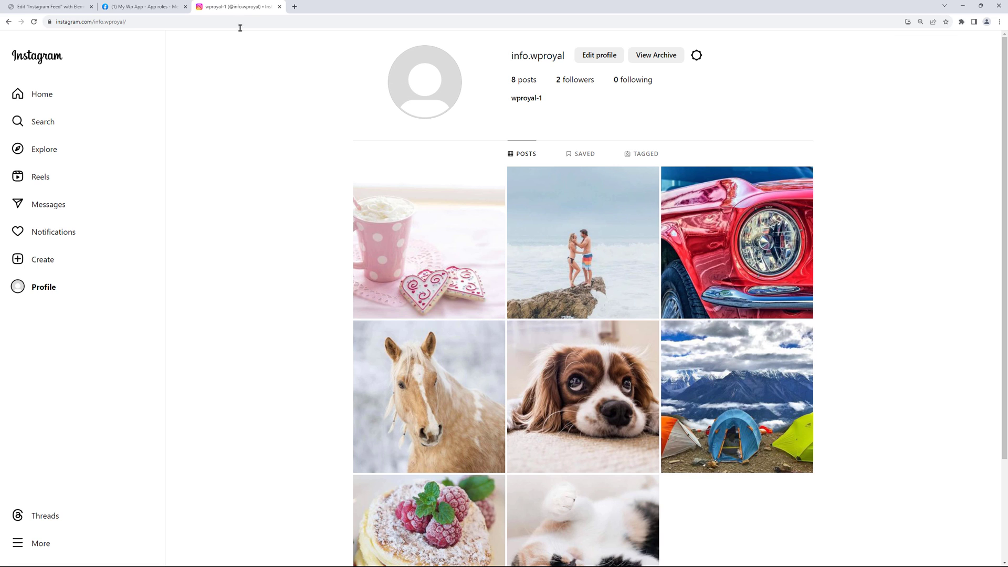
{"action": "left_click", "coordinate": [41, 544]}
{"action": "left_click", "coordinate": [52, 346]}
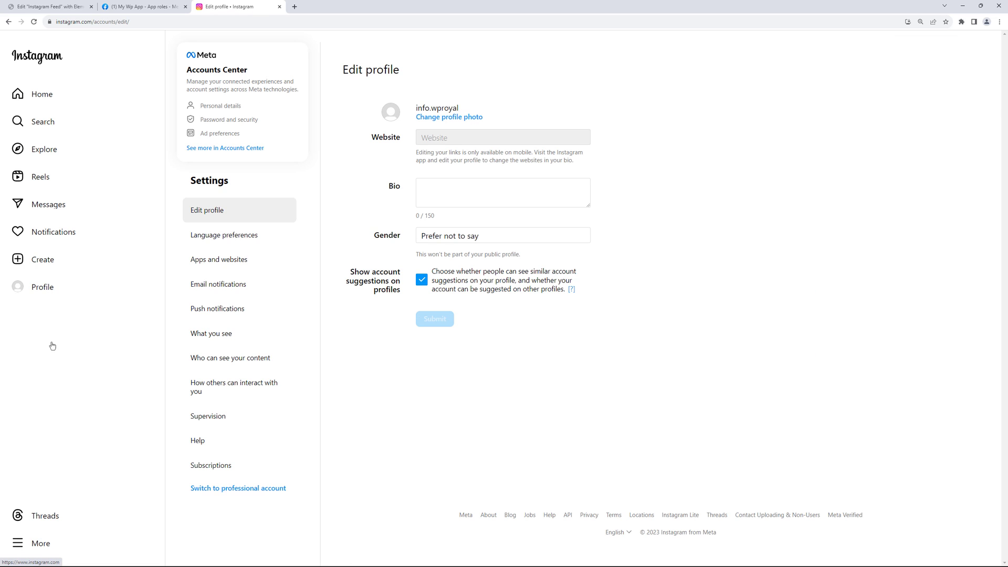
{"action": "left_click", "coordinate": [224, 263]}
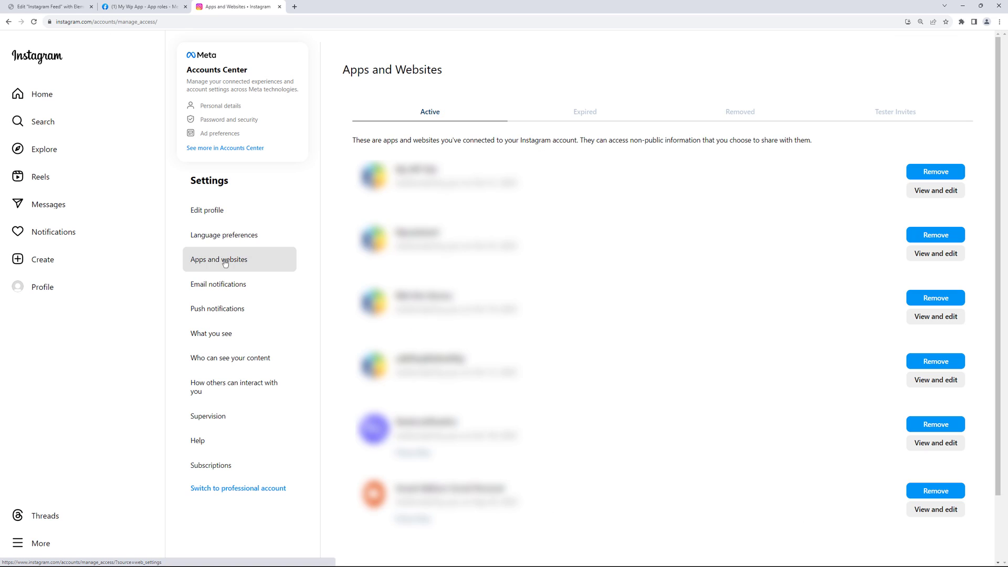
{"action": "left_click", "coordinate": [896, 112]}
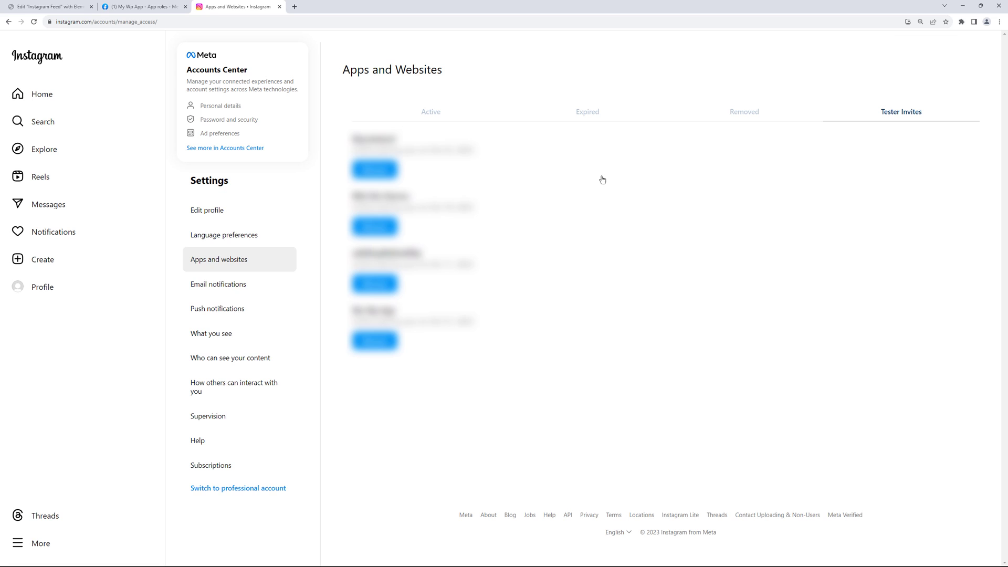
{"action": "left_click", "coordinate": [146, 8]}
{"action": "left_click", "coordinate": [34, 23]}
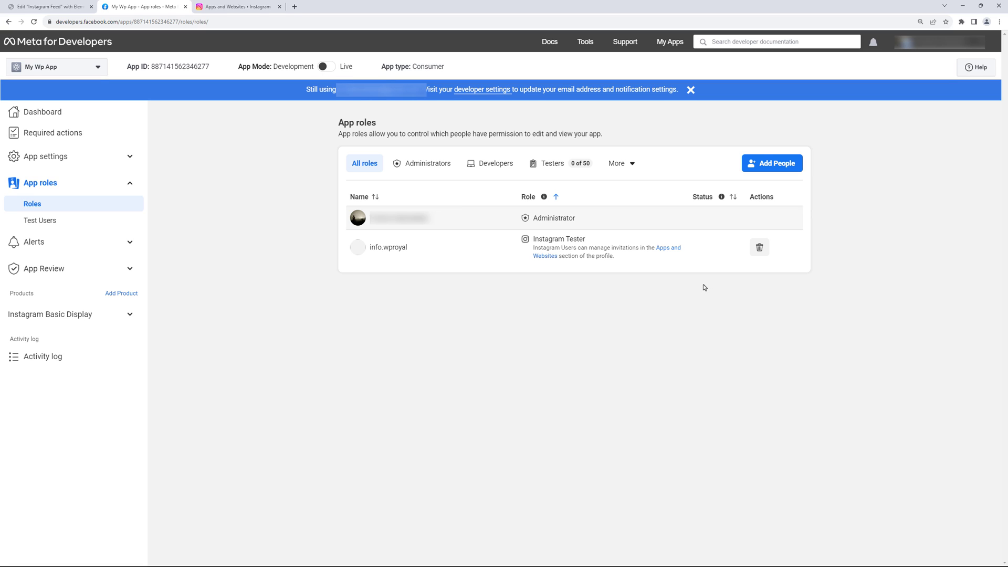
Step: Return to Instagram Basic Display settings and scroll to the User Token Generator
{"action": "left_click", "coordinate": [126, 315]}
{"action": "left_click", "coordinate": [55, 335]}
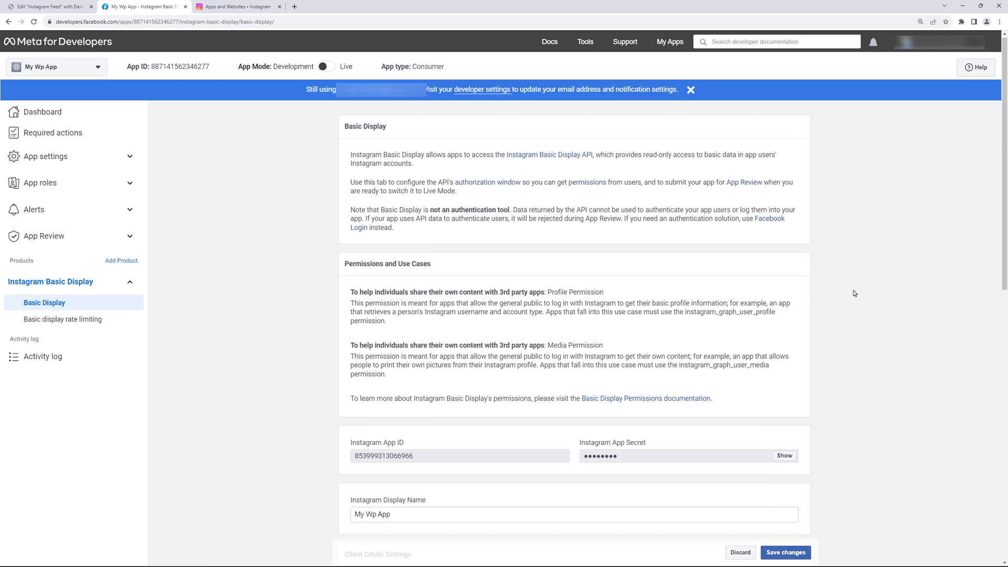
{"action": "scroll", "coordinate": [855, 293], "scroll_direction": "down", "scroll_amount": 10}
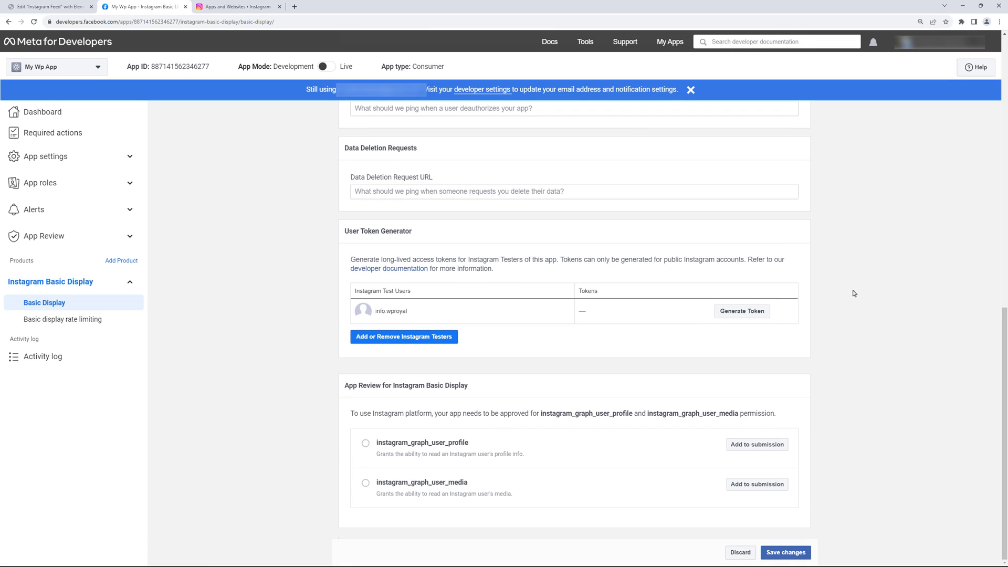
Step: Generate a token for the Instagram tester, logging in and allowing profile and media access
{"action": "left_click", "coordinate": [743, 314]}
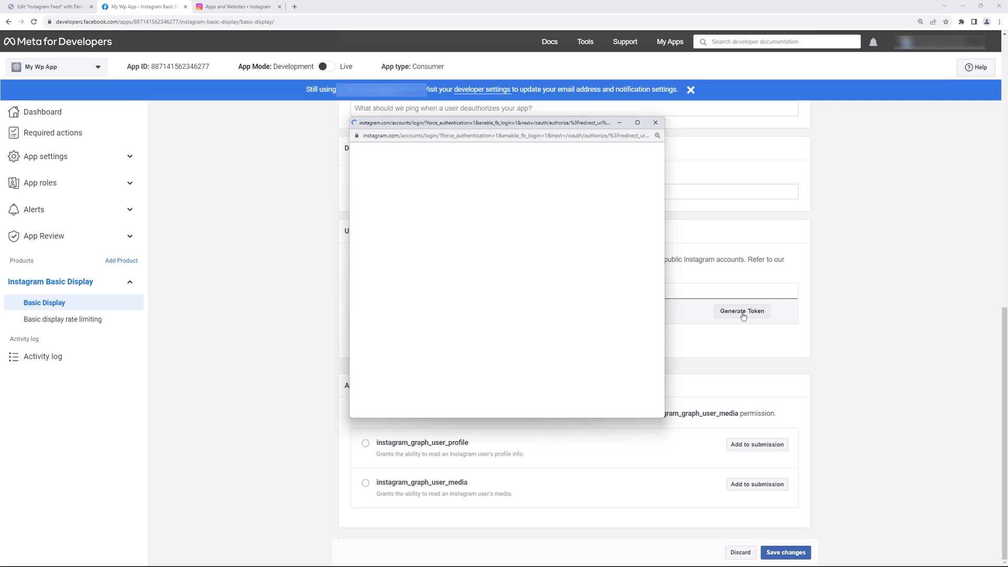
{"action": "left_click", "coordinate": [482, 249]}
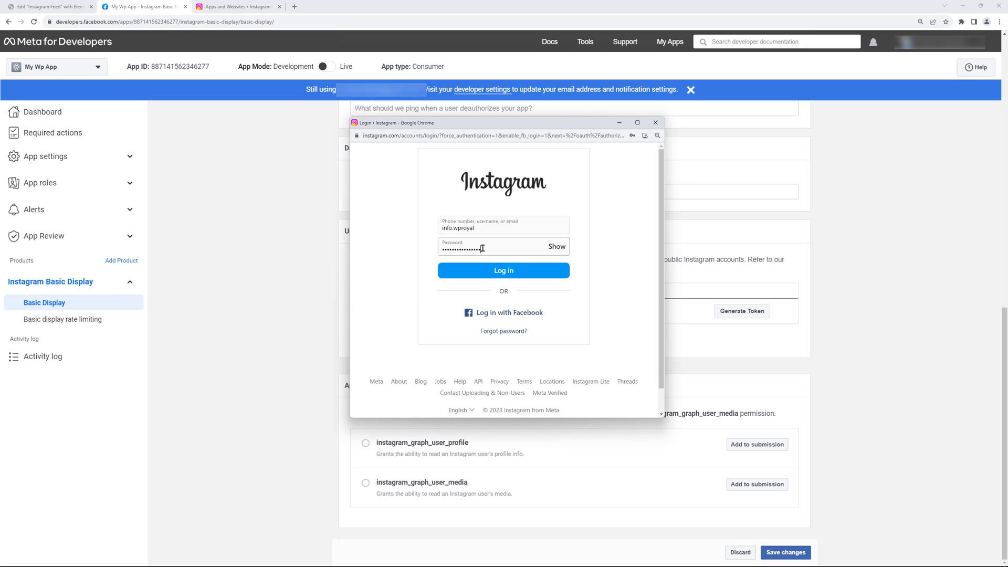
{"action": "left_click", "coordinate": [507, 272]}
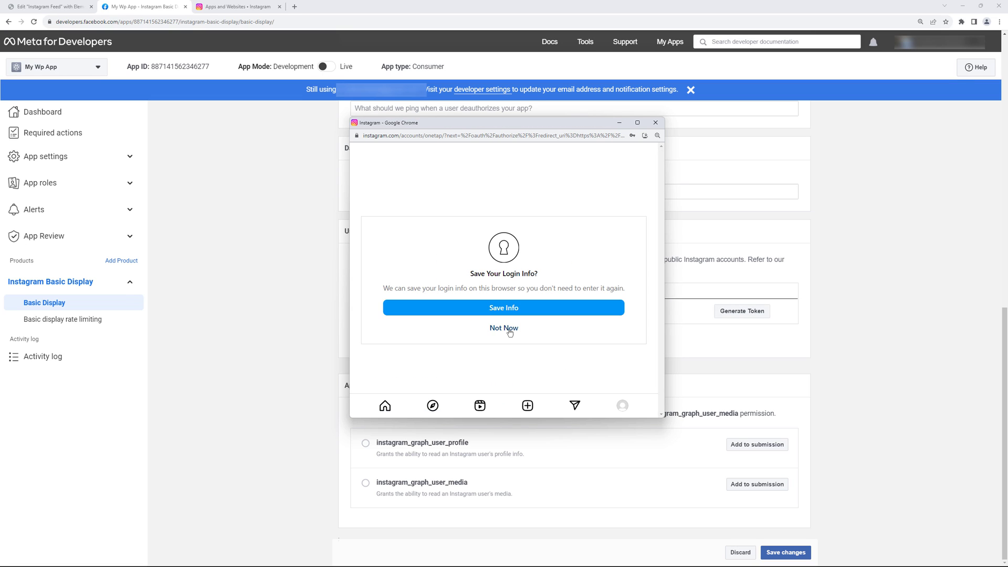
{"action": "left_click", "coordinate": [509, 330]}
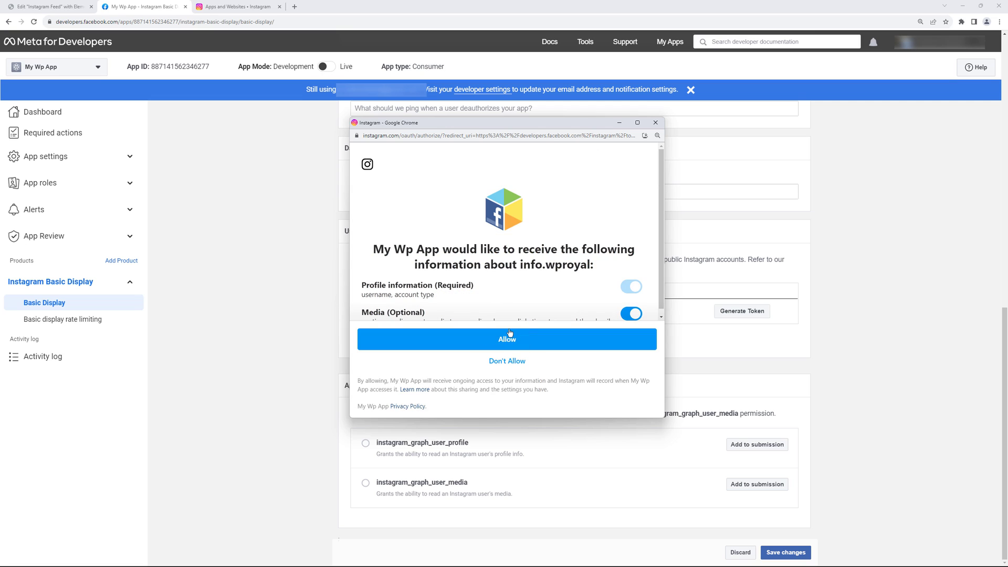
{"action": "left_click", "coordinate": [532, 342]}
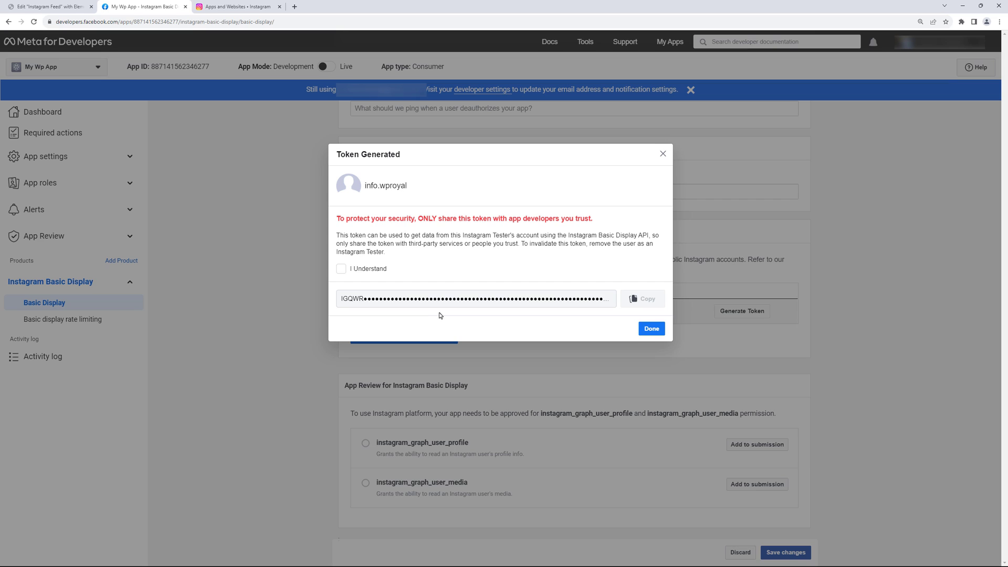
Step: Acknowledge the security warning, copy the access token, and return to the Elementor editor
{"action": "left_click", "coordinate": [341, 269]}
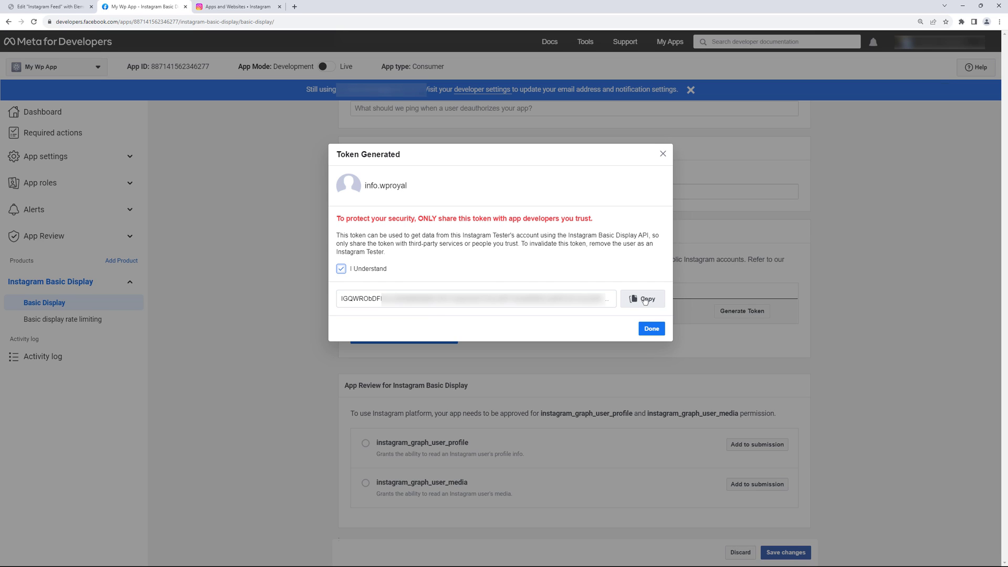
{"action": "left_click", "coordinate": [647, 301]}
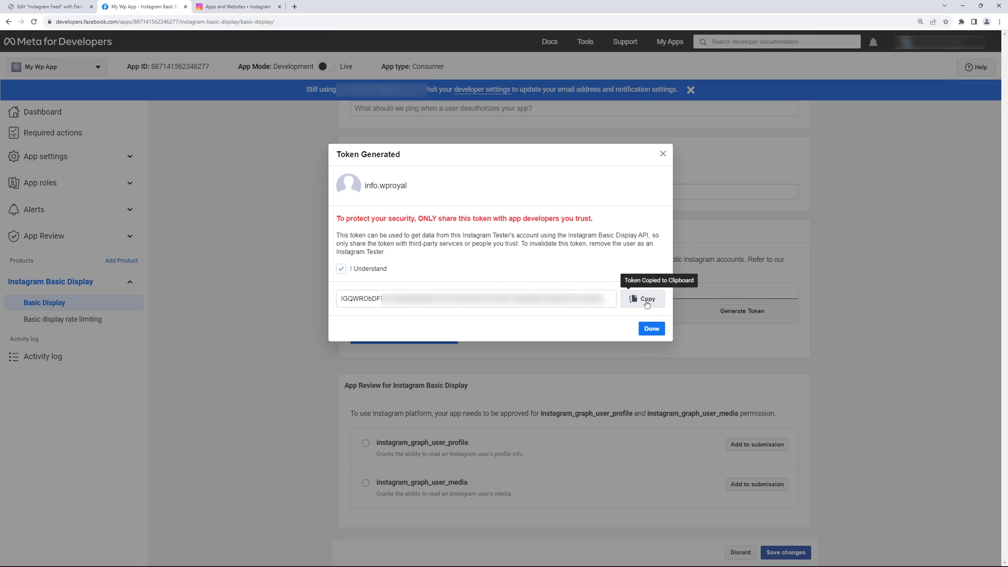
{"action": "left_click", "coordinate": [652, 329]}
{"action": "left_click", "coordinate": [49, 7]}
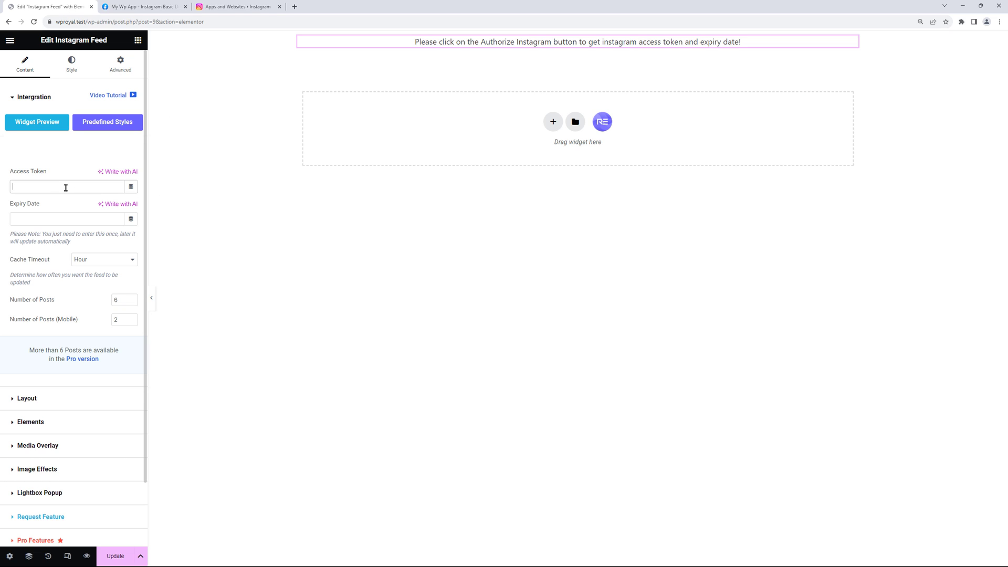
Step: Paste the access token into the Instagram Feed widget and set the Expiry Date to 5180122
{"action": "key", "text": "ctrl+v"}
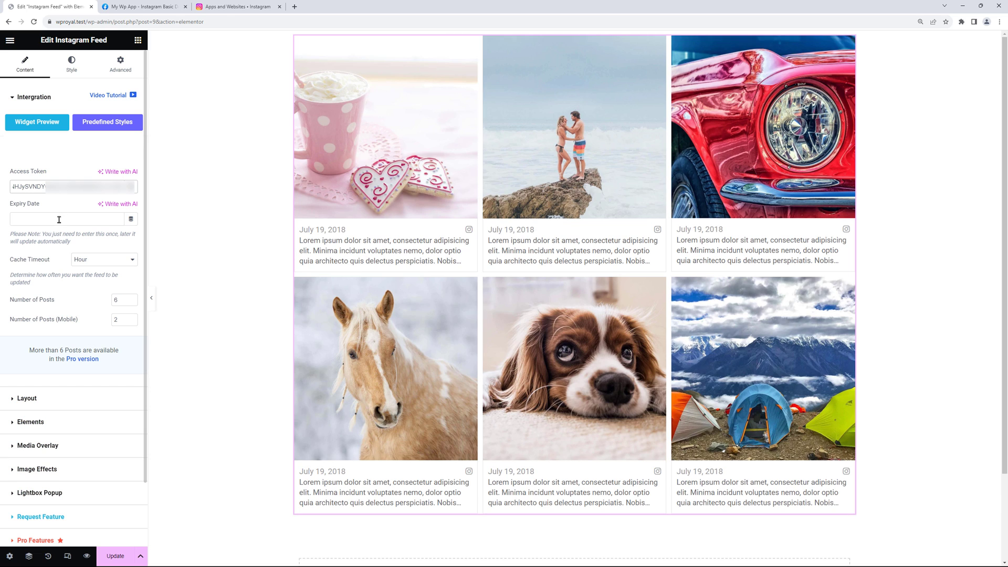
{"action": "left_click", "coordinate": [59, 219]}
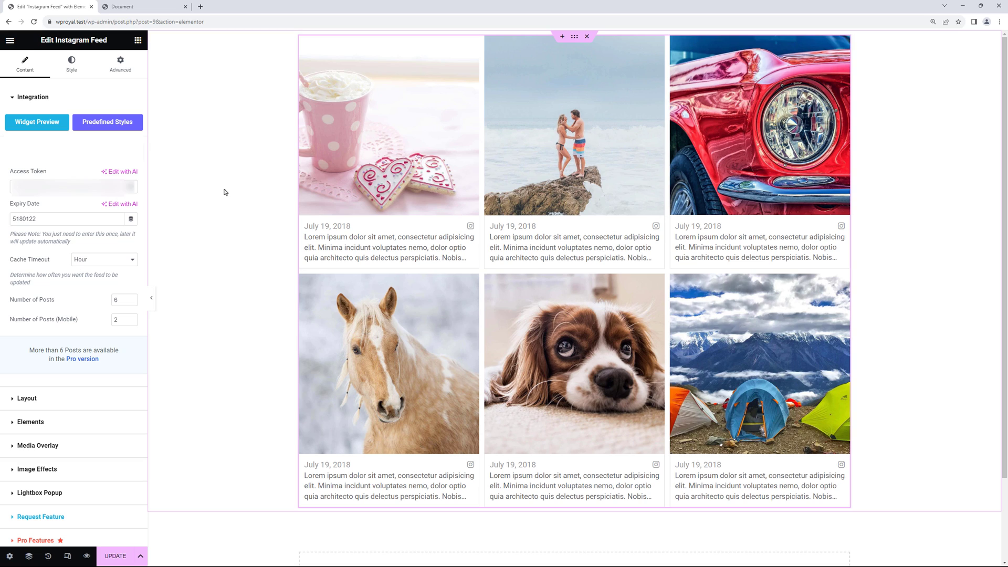
Step: Switch the feed layout to Slider/Carousel, save the page, and slide back to the first posts
{"action": "left_click", "coordinate": [39, 100]}
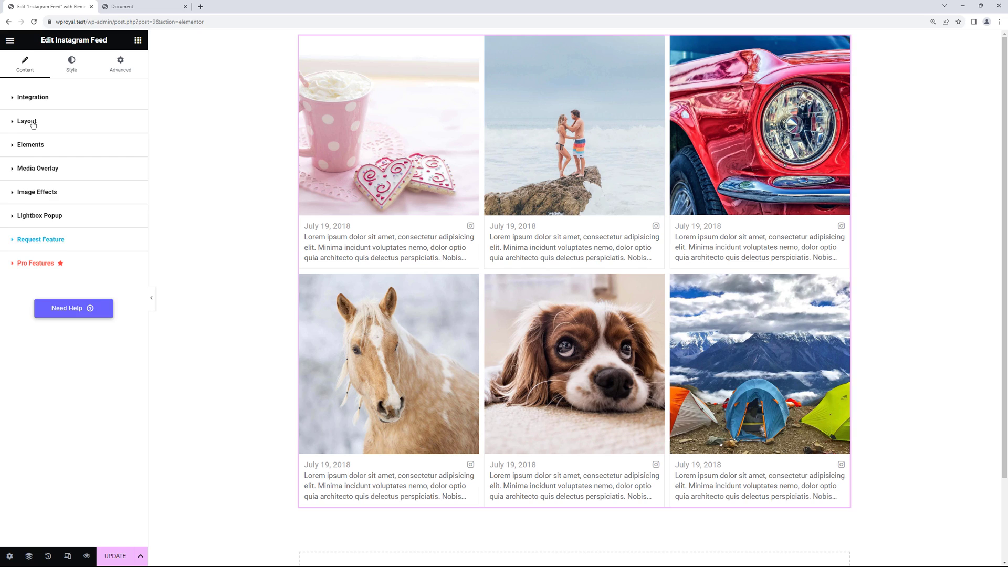
{"action": "left_click", "coordinate": [32, 122]}
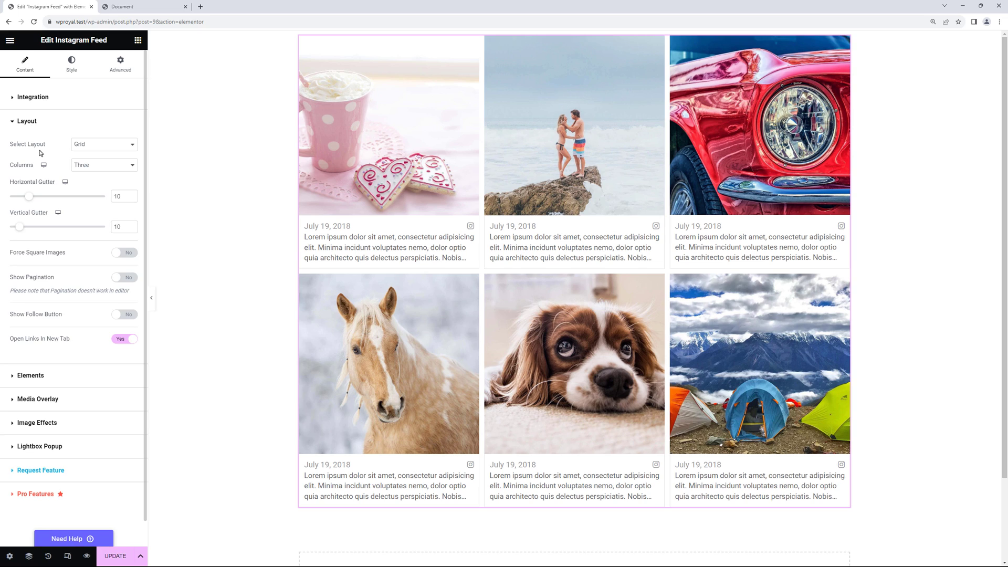
{"action": "left_click", "coordinate": [95, 149]}
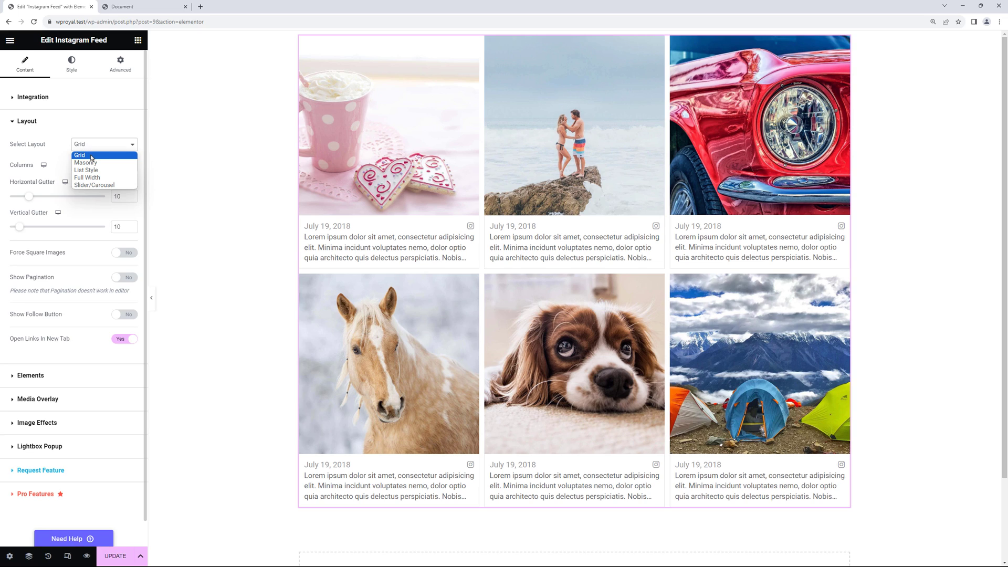
{"action": "left_click", "coordinate": [96, 186]}
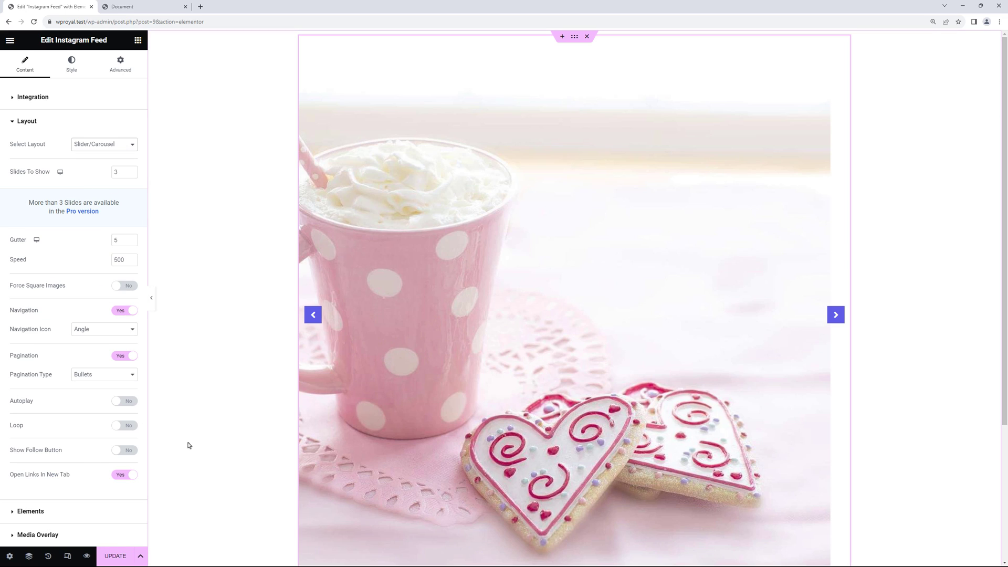
{"action": "key", "text": "ctrl+s"}
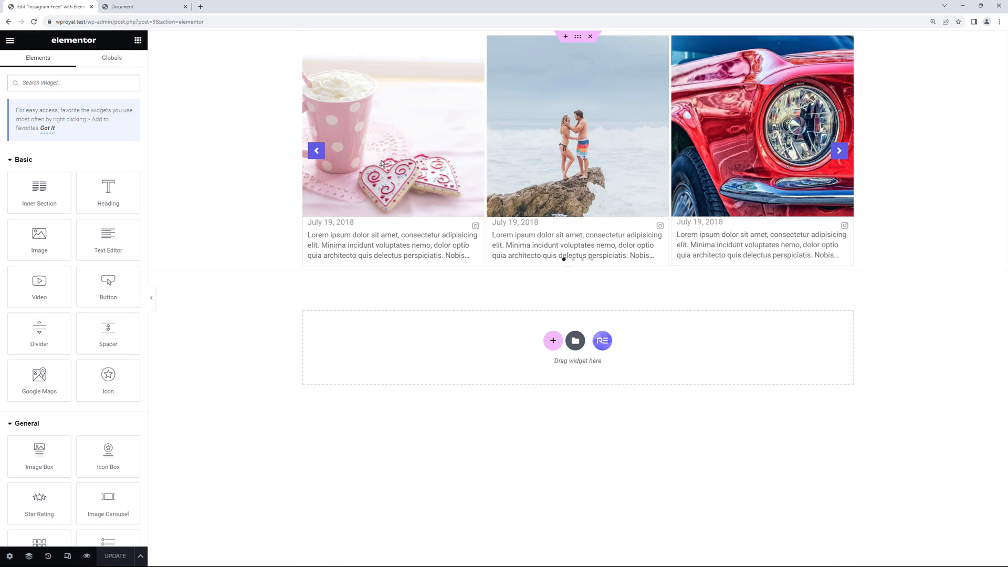
{"action": "left_click", "coordinate": [440, 150]}
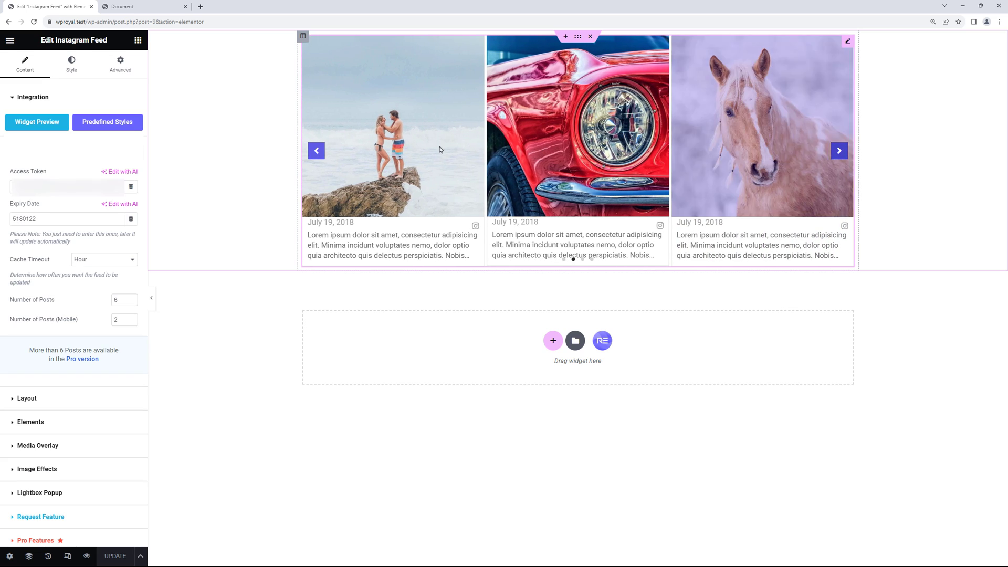
{"action": "left_click", "coordinate": [316, 150]}
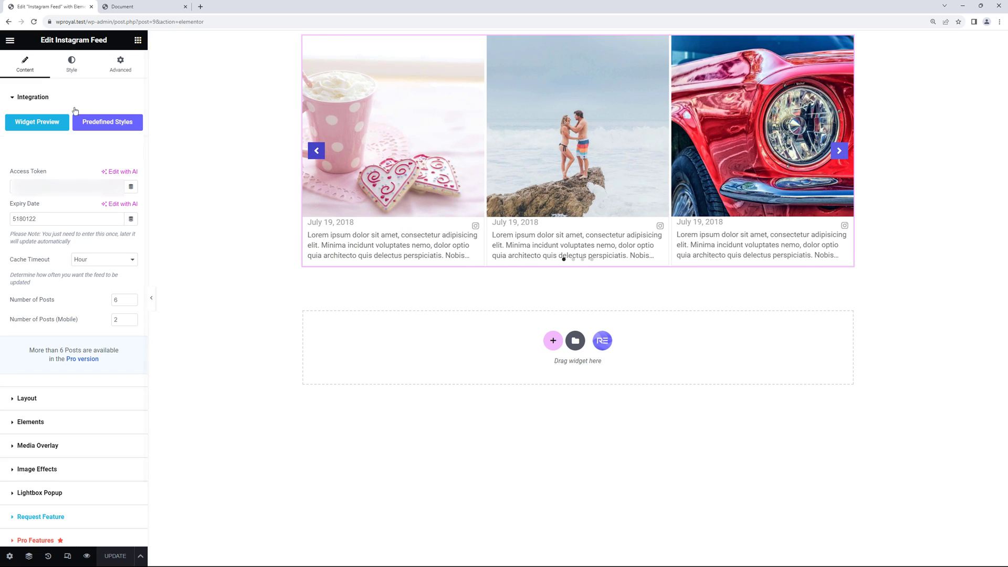
Step: Change the feed's Select Layout to Full Width
{"action": "left_click", "coordinate": [33, 97]}
{"action": "left_click", "coordinate": [28, 121]}
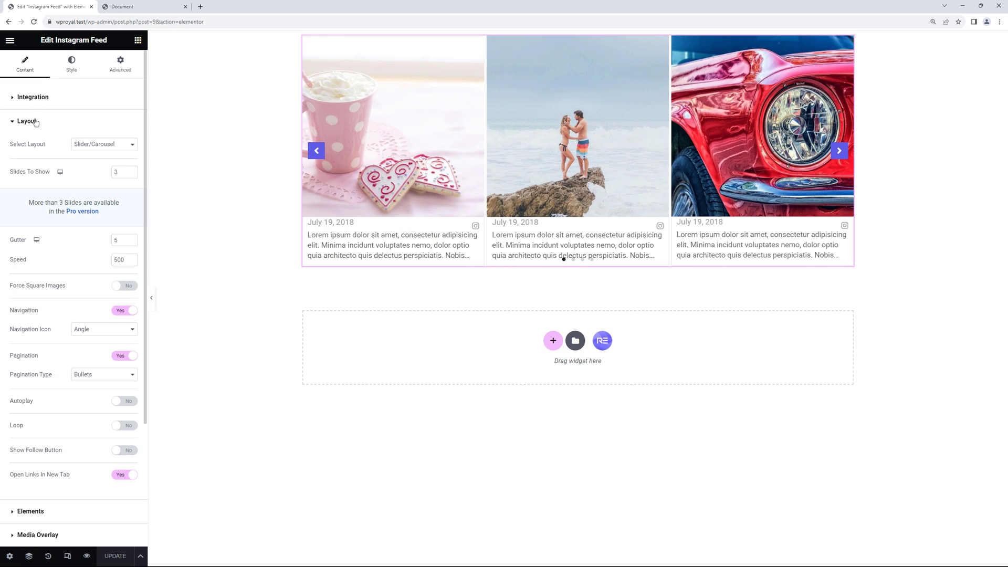
{"action": "left_click", "coordinate": [83, 145]}
{"action": "left_click", "coordinate": [89, 178]}
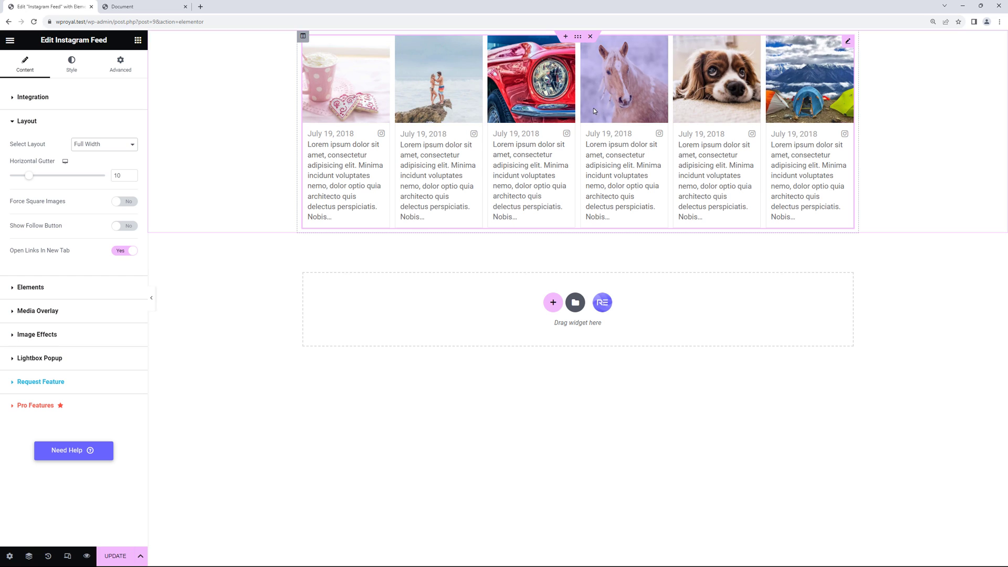
Step: Try the section's Content Width at Full Width, then return it to Boxed
{"action": "left_click", "coordinate": [578, 40]}
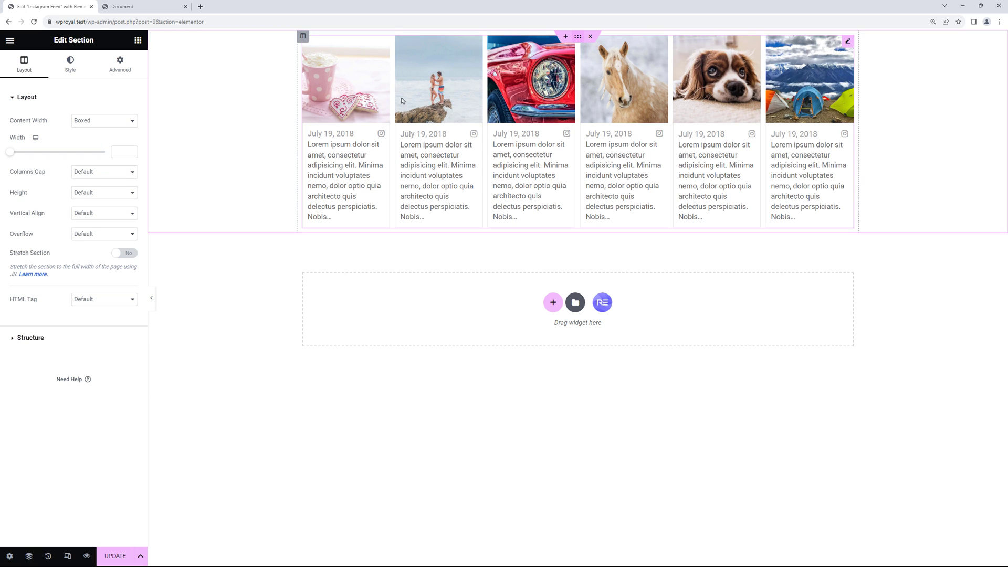
{"action": "left_click", "coordinate": [99, 122]}
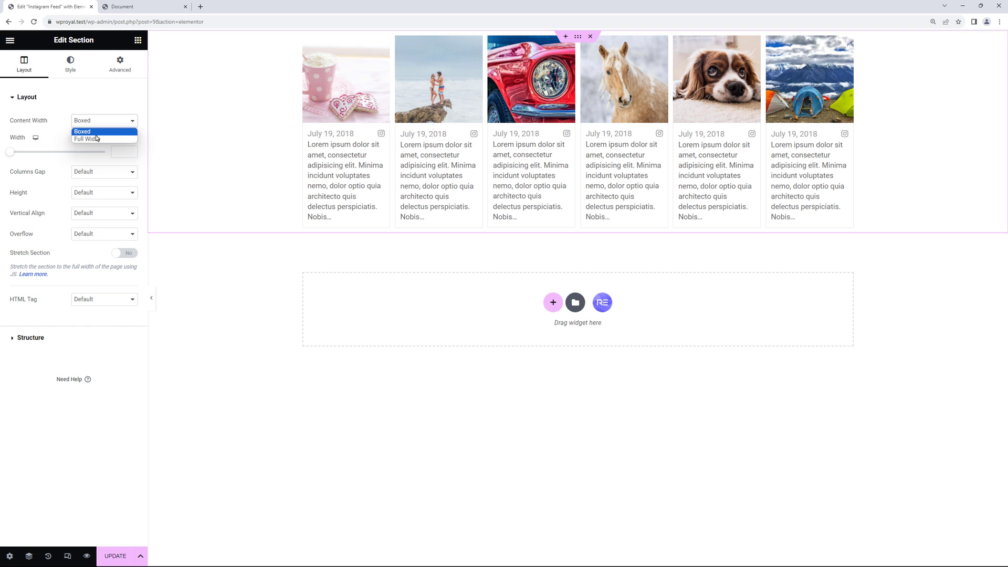
{"action": "left_click", "coordinate": [96, 140]}
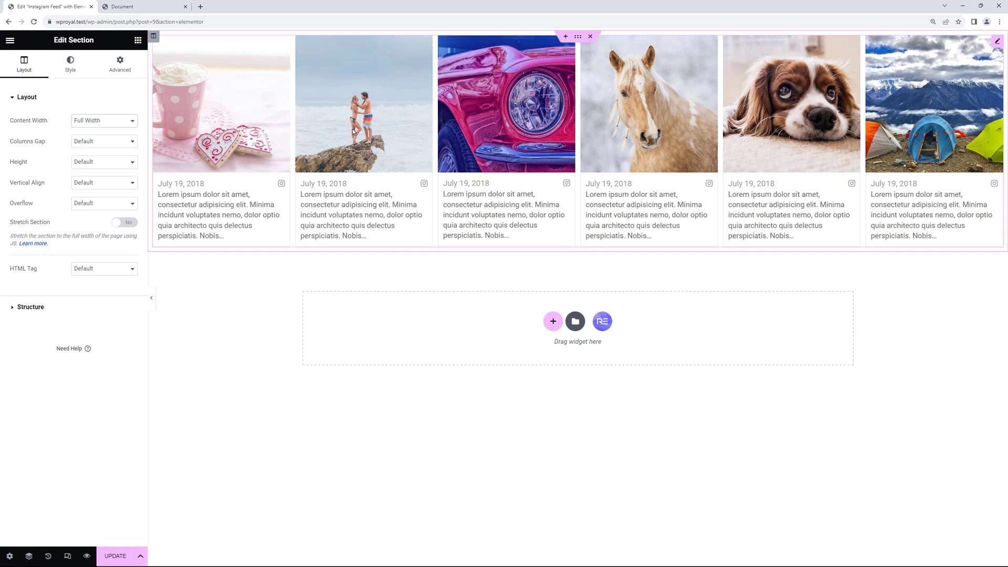
{"action": "left_click", "coordinate": [96, 122]}
{"action": "left_click", "coordinate": [91, 132]}
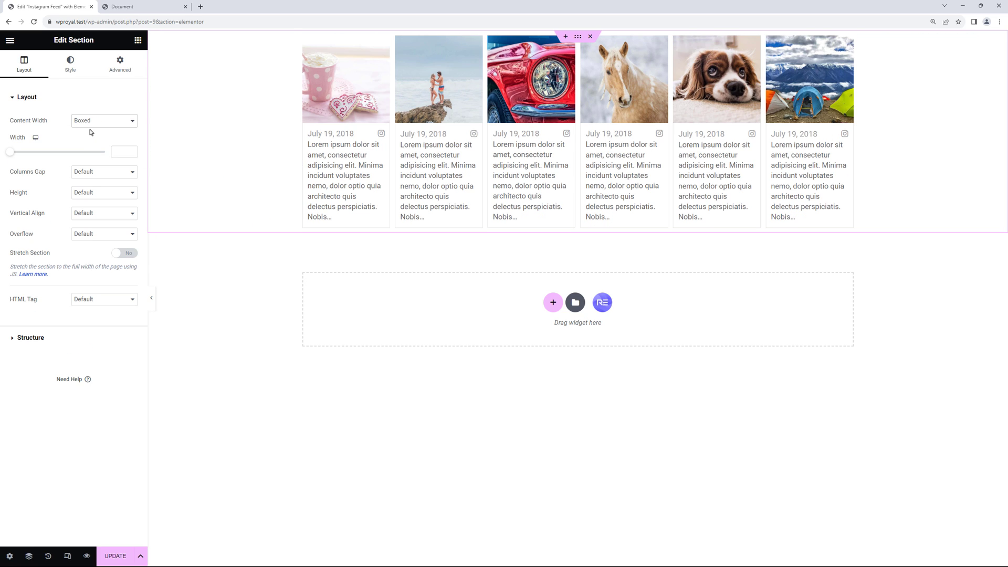
{"action": "left_click", "coordinate": [843, 46]}
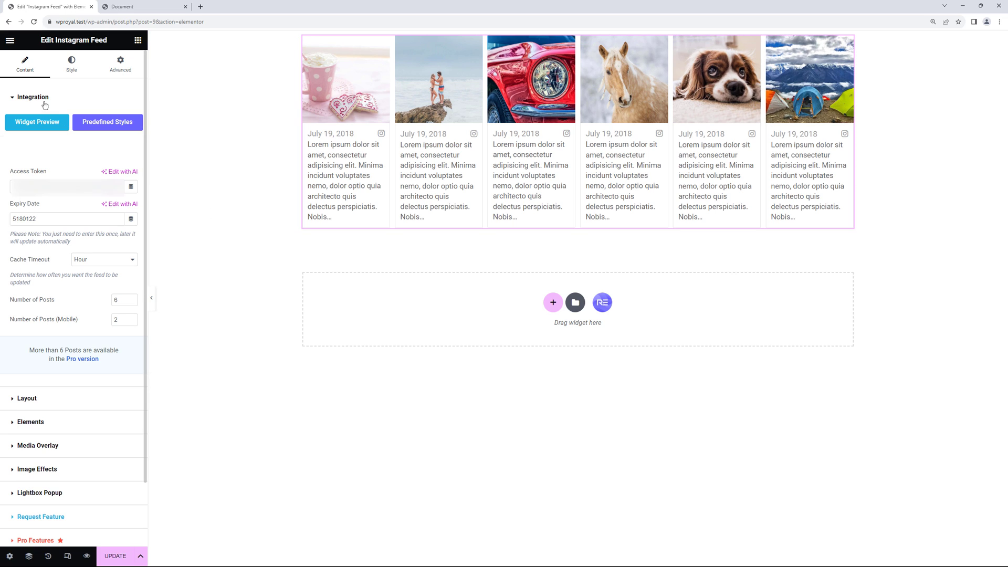
Step: Set the feed to List Style with Two columns and shrink Media Width to 18
{"action": "left_click", "coordinate": [41, 101]}
{"action": "left_click", "coordinate": [38, 123]}
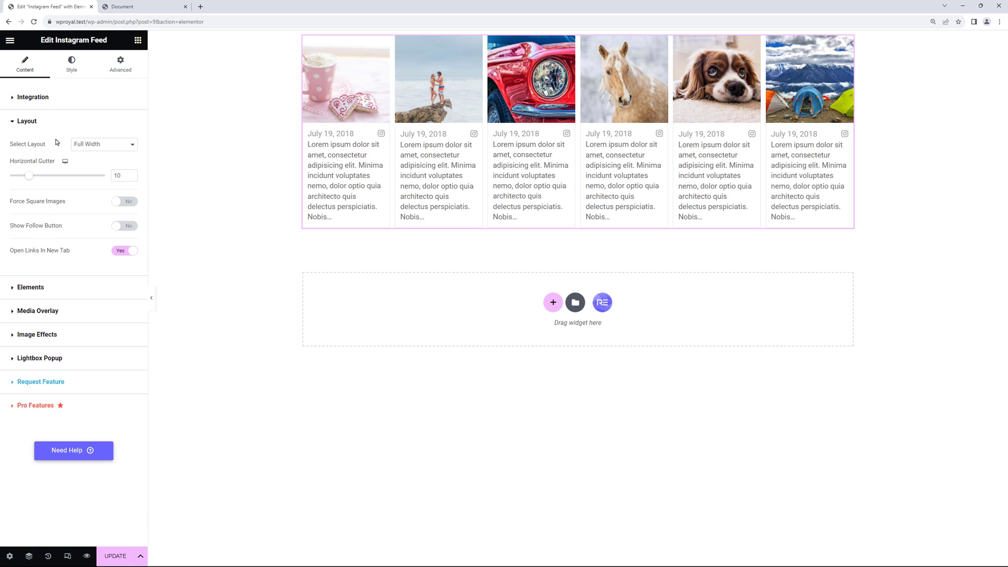
{"action": "left_click", "coordinate": [92, 148]}
{"action": "left_click", "coordinate": [97, 174]}
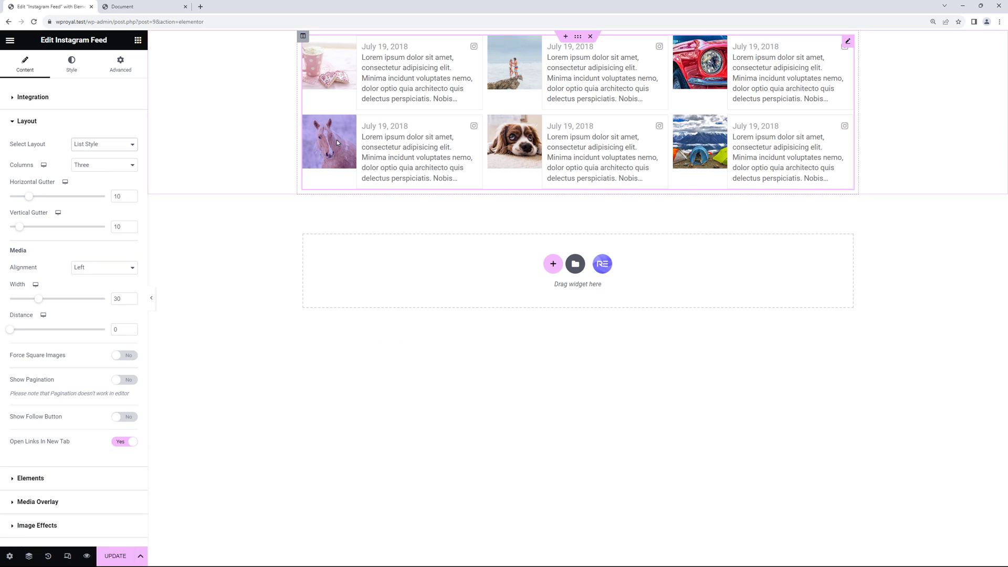
{"action": "left_click", "coordinate": [104, 173]}
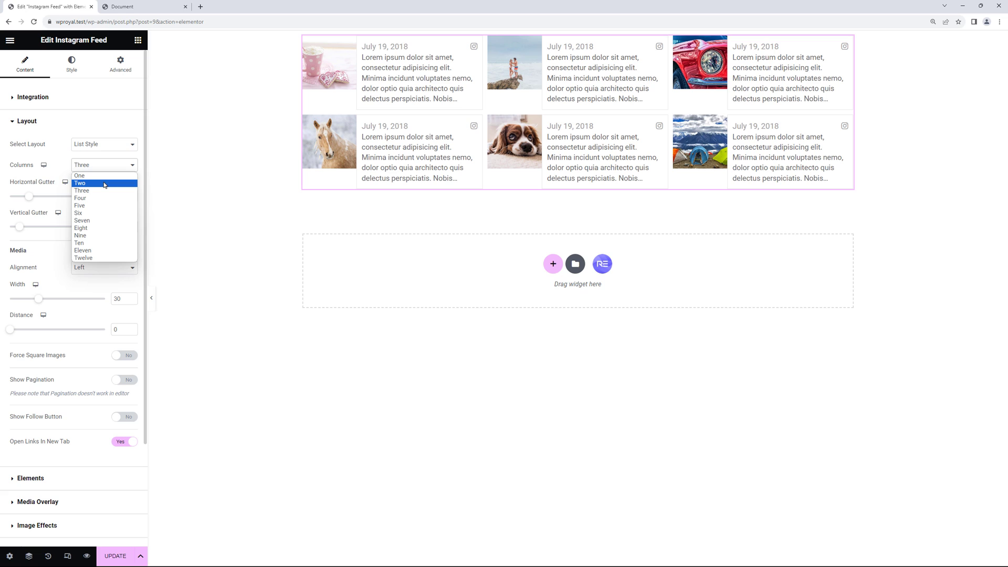
{"action": "left_click", "coordinate": [105, 184]}
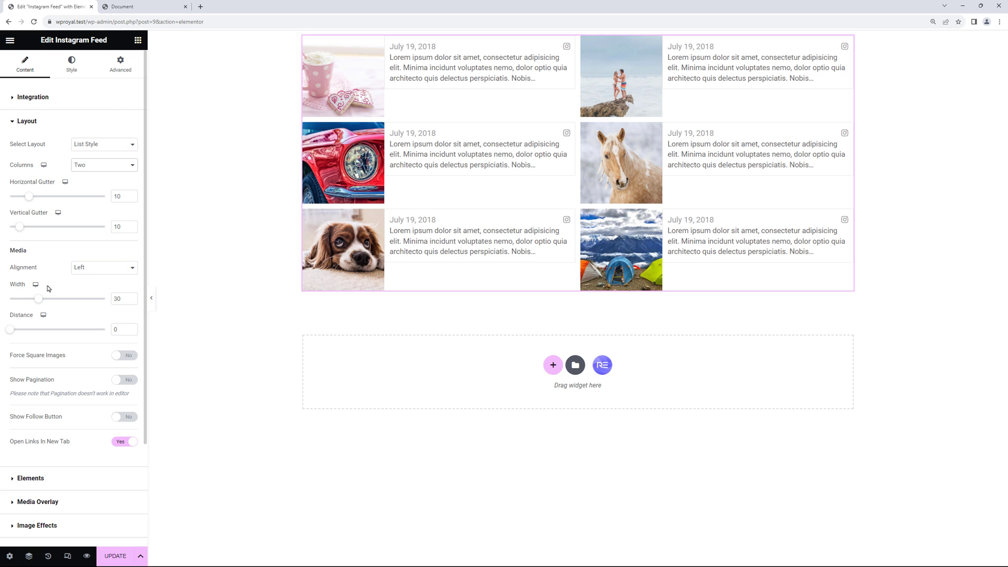
{"action": "left_click_drag", "start_coordinate": [39, 304], "coordinate": [28, 304]}
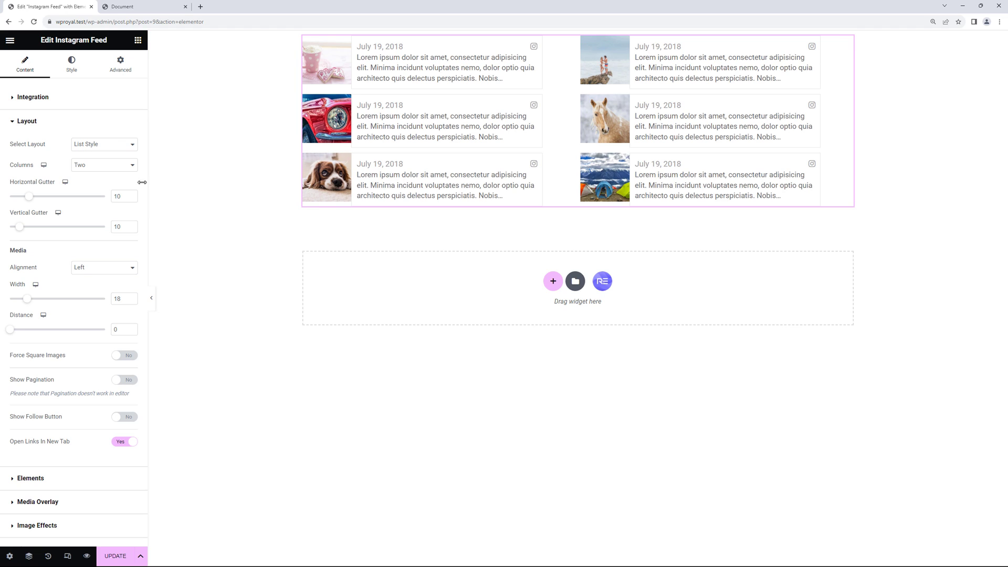
{"action": "left_click", "coordinate": [106, 147]}
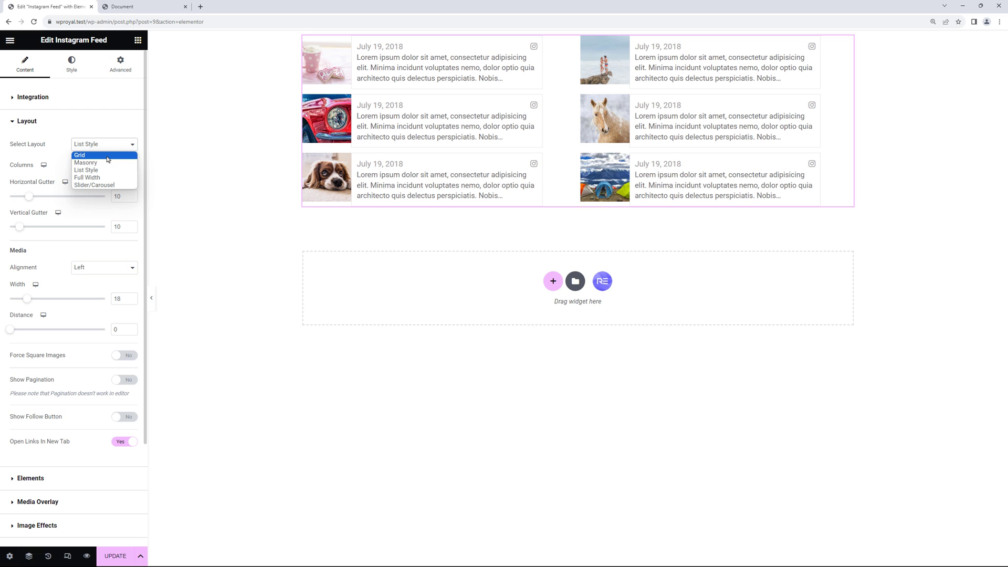
Step: Make the feed a three-column Grid with Load More pagination and a Follow button enabled
{"action": "left_click", "coordinate": [107, 156]}
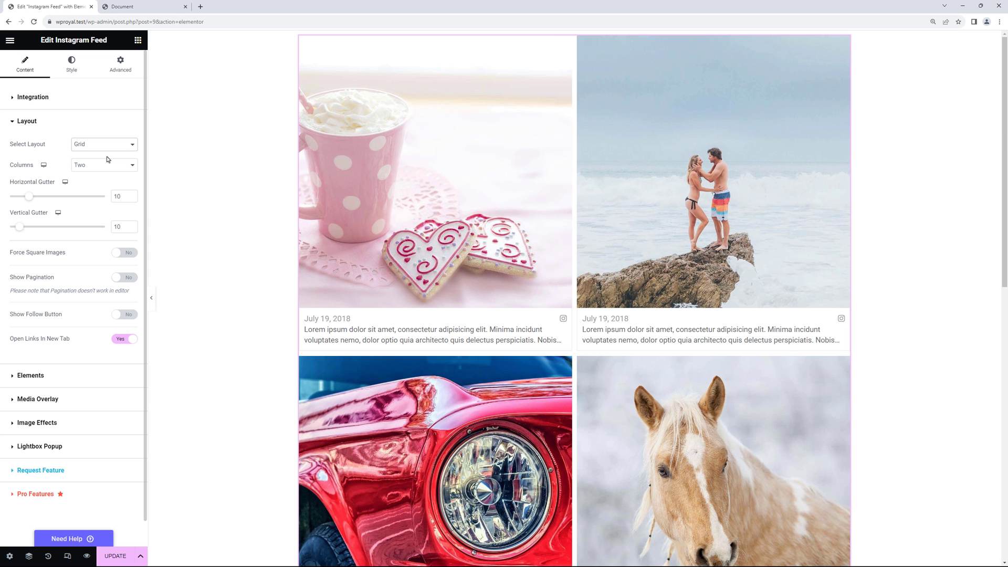
{"action": "left_click", "coordinate": [107, 168]}
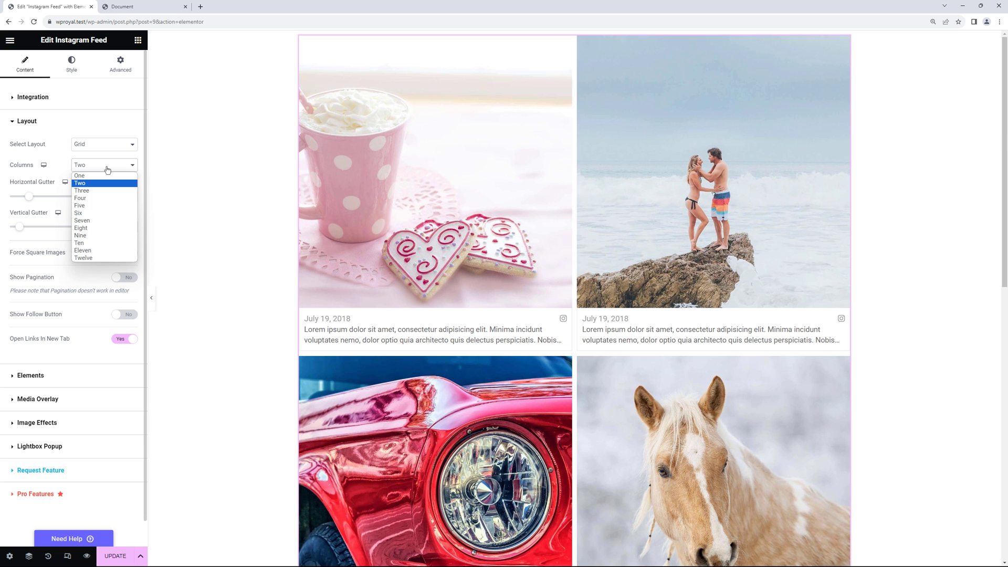
{"action": "left_click", "coordinate": [108, 184]}
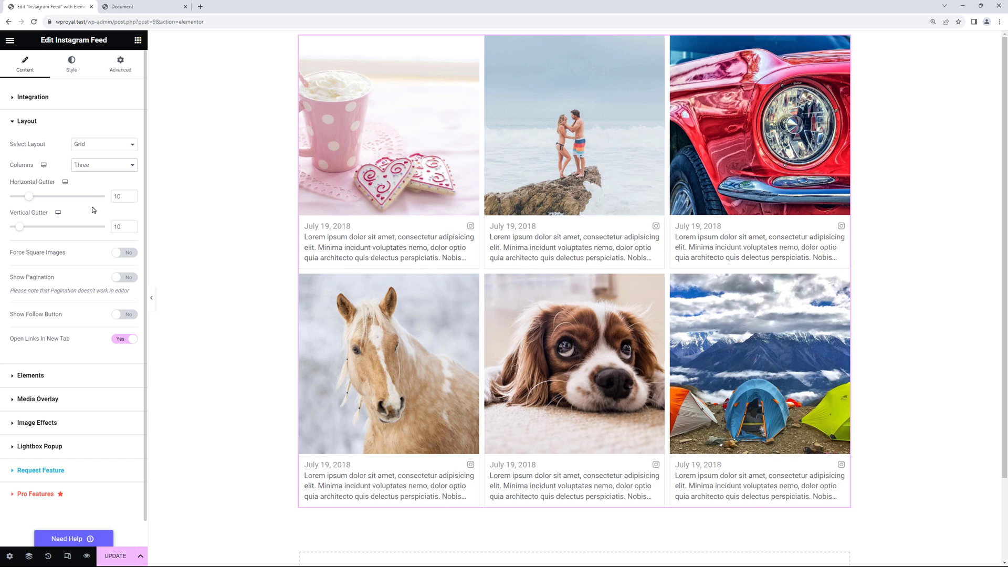
{"action": "left_click", "coordinate": [124, 278]}
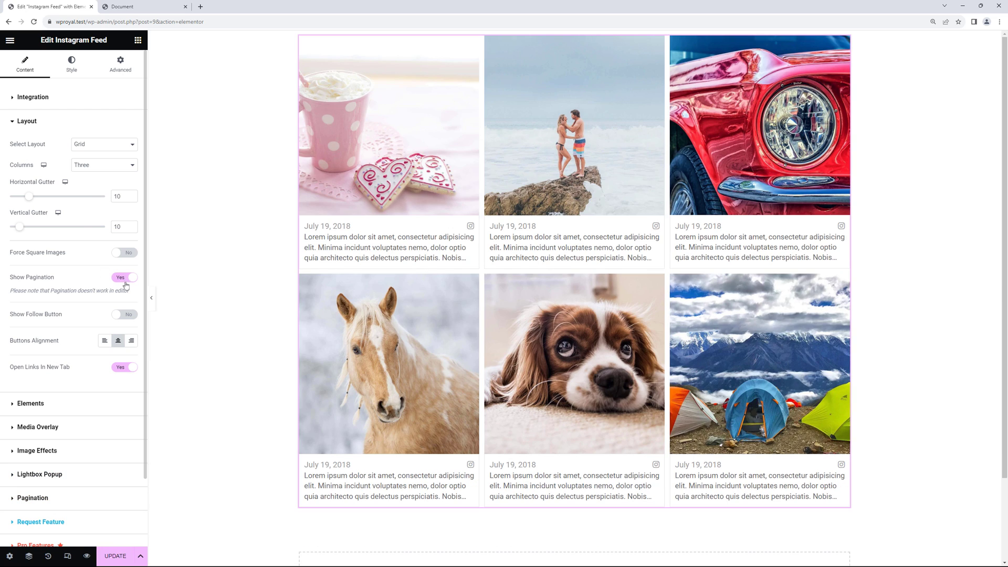
{"action": "left_click", "coordinate": [129, 315]}
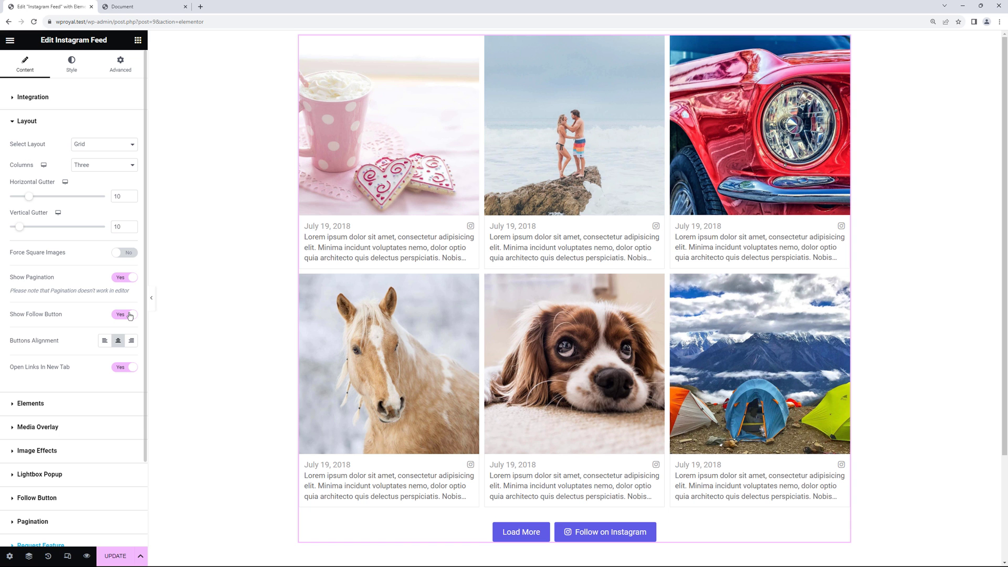
{"action": "left_click", "coordinate": [44, 99]}
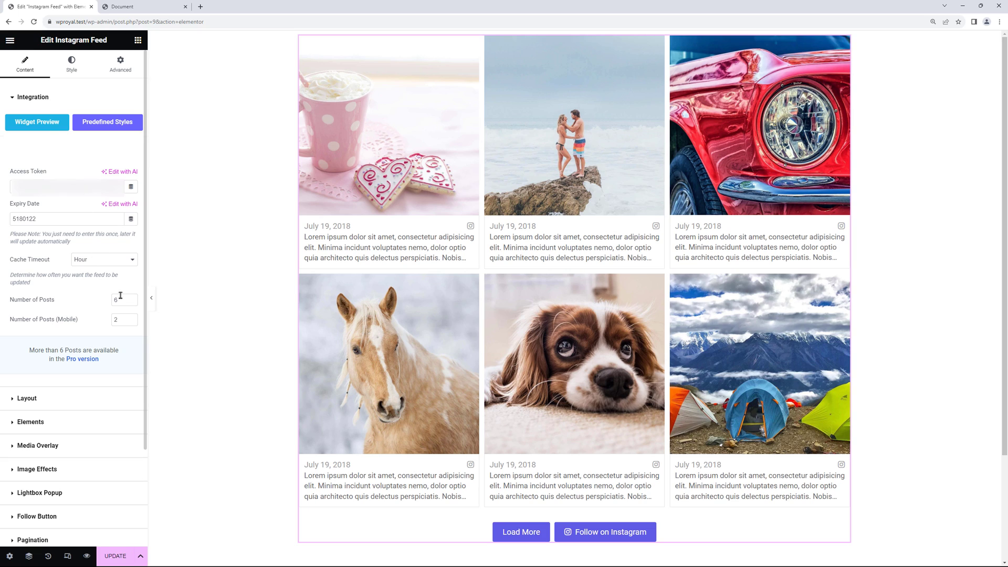
Step: Set the feed to 3 initial posts, then preview the page and load more posts
{"action": "left_click_drag", "start_coordinate": [120, 298], "coordinate": [107, 299]}
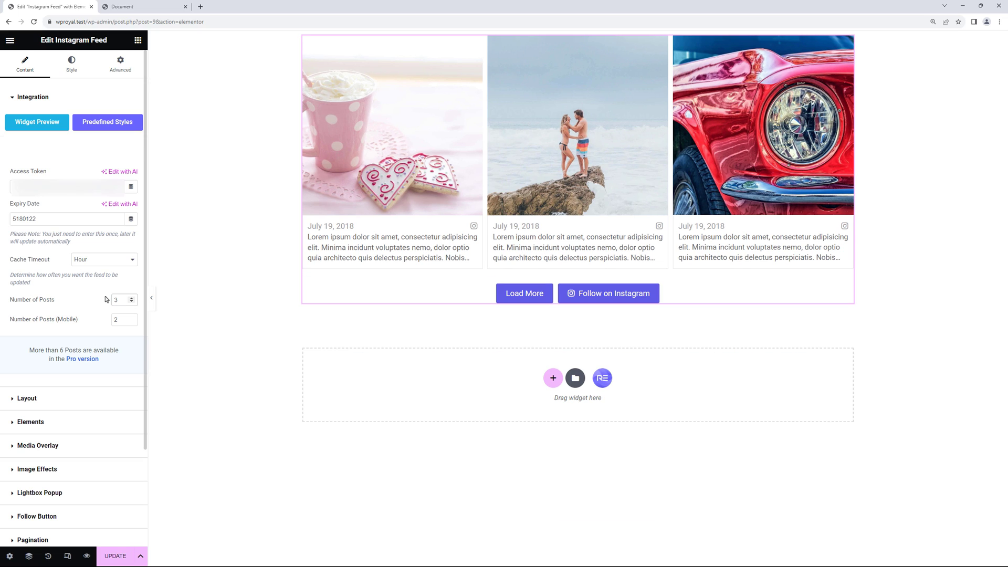
{"action": "left_click", "coordinate": [86, 556]}
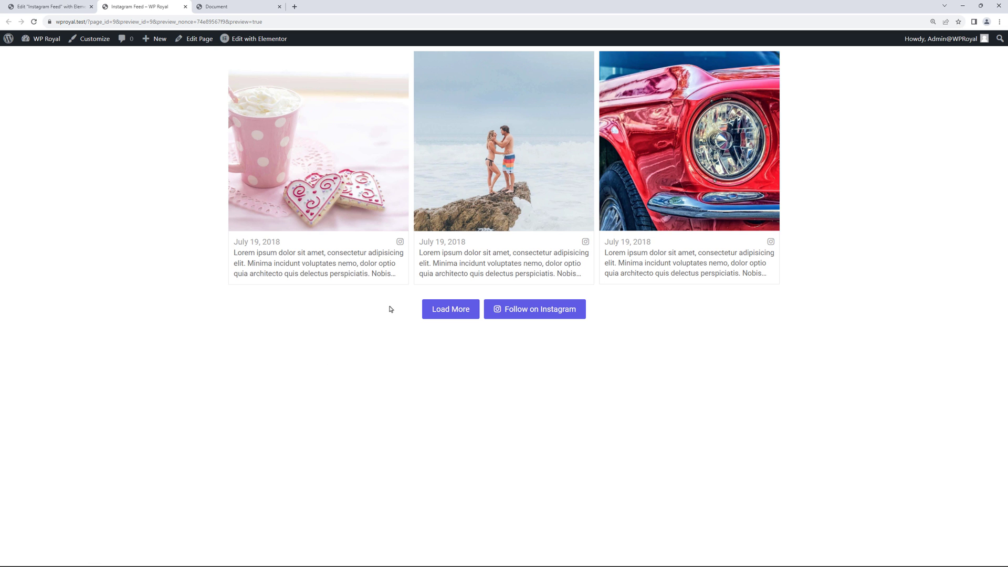
{"action": "left_click", "coordinate": [442, 312]}
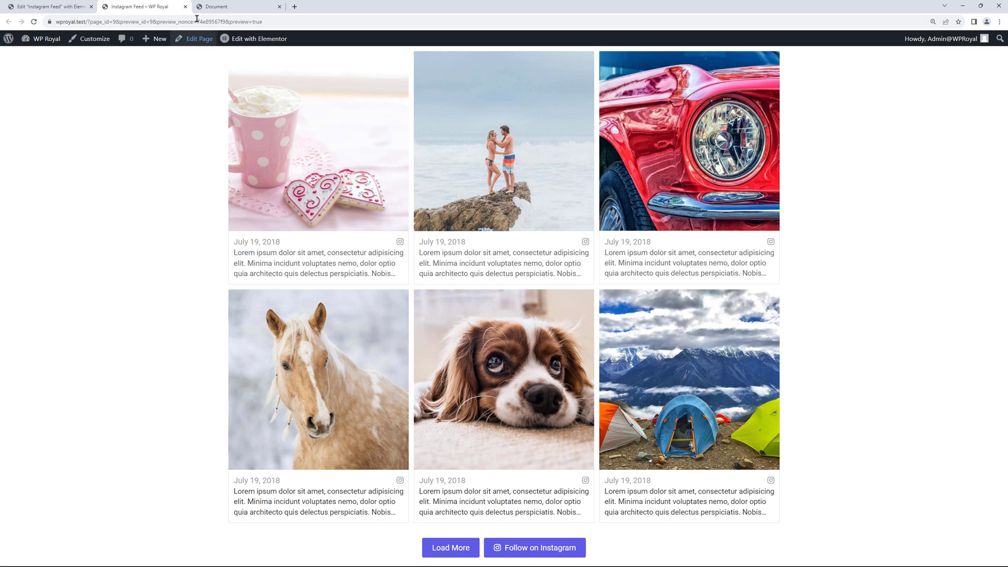
{"action": "left_click", "coordinate": [186, 7]}
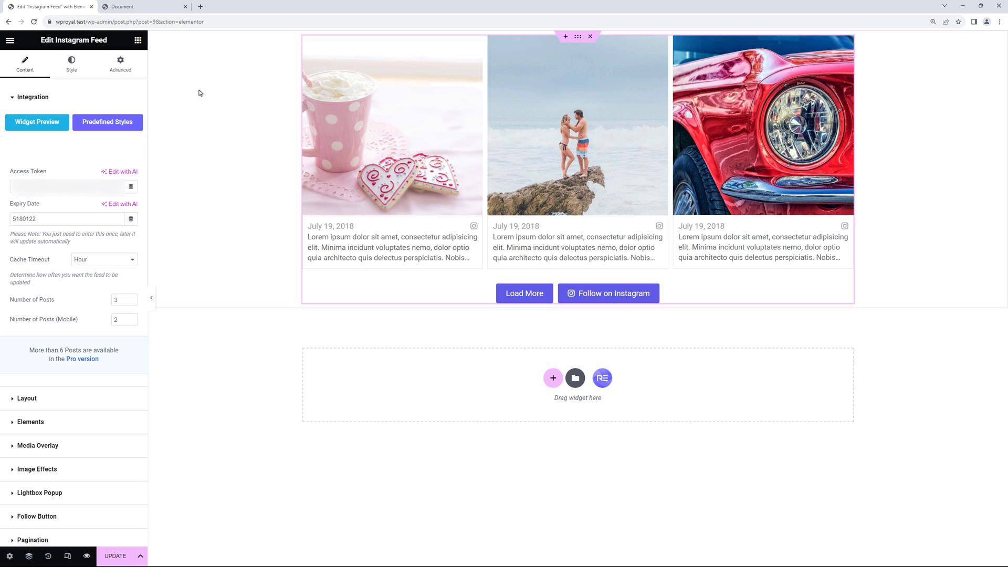
{"action": "scroll", "coordinate": [75, 442], "scroll_direction": "down", "scroll_amount": 2}
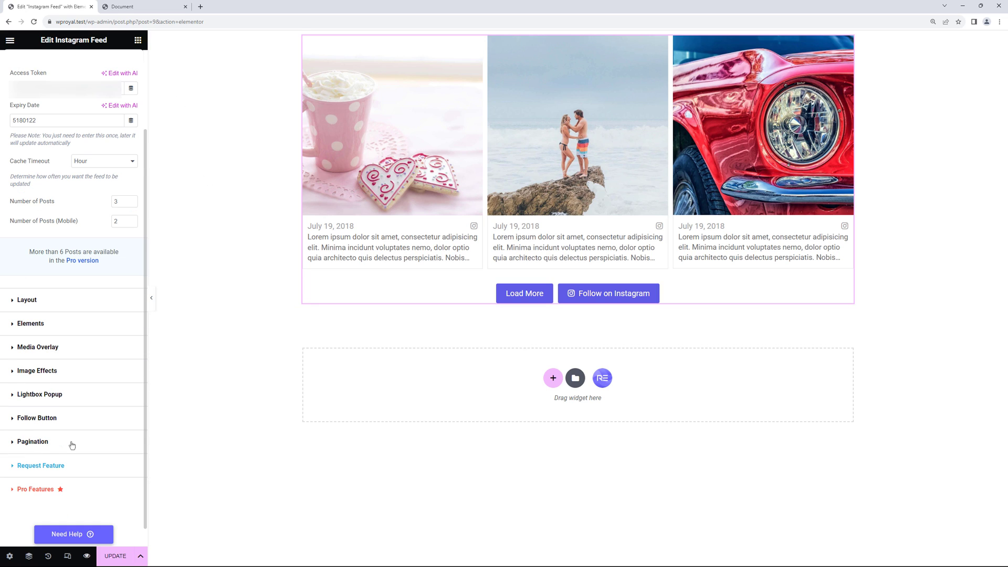
{"action": "left_click", "coordinate": [45, 419]}
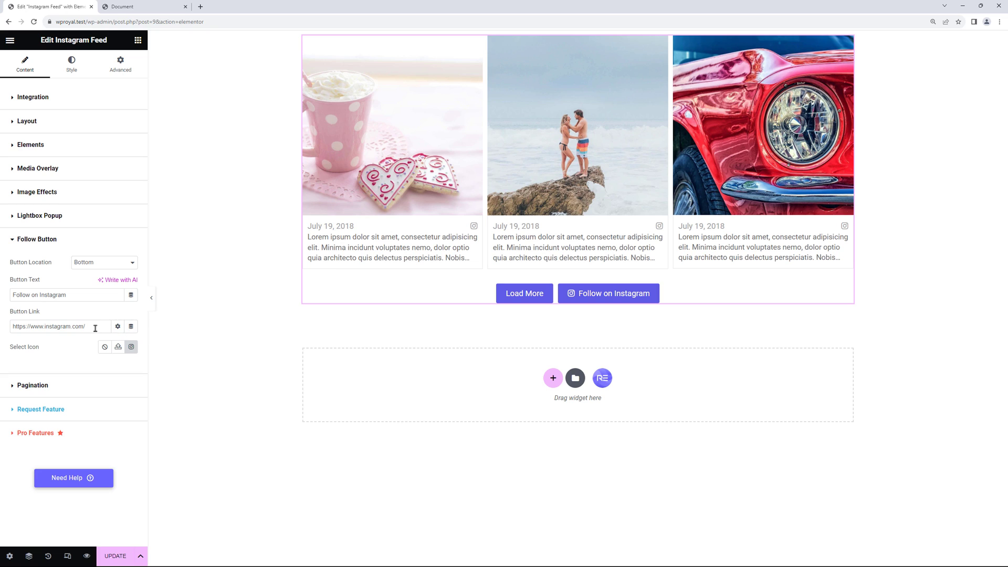
{"action": "left_click_drag", "start_coordinate": [96, 328], "coordinate": [9, 330]}
{"action": "left_click_drag", "start_coordinate": [71, 296], "coordinate": [13, 298]}
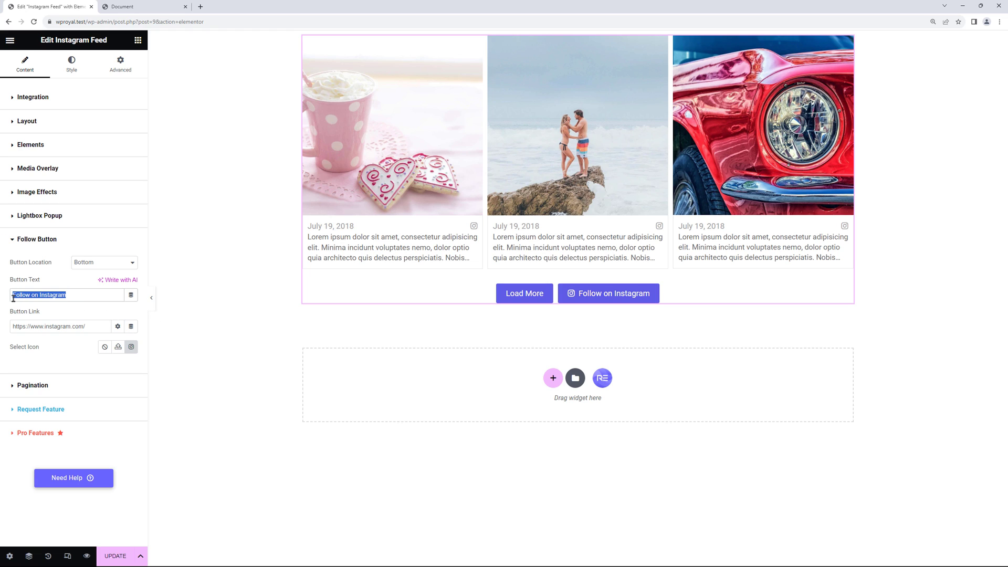
{"action": "left_click", "coordinate": [98, 296]}
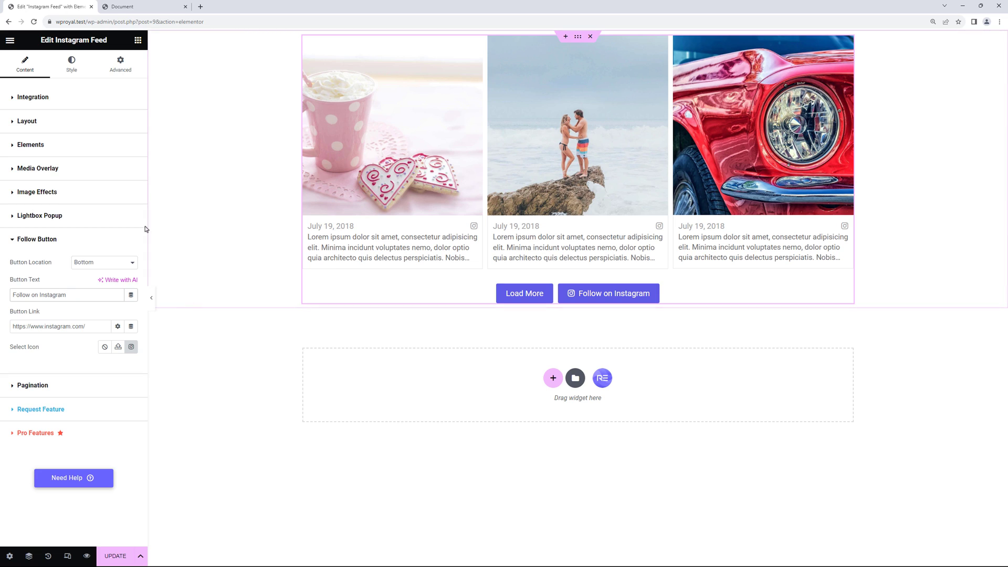
Step: Add a Username element with Center alignment and drag it to the top of the Elements list
{"action": "left_click", "coordinate": [56, 145]}
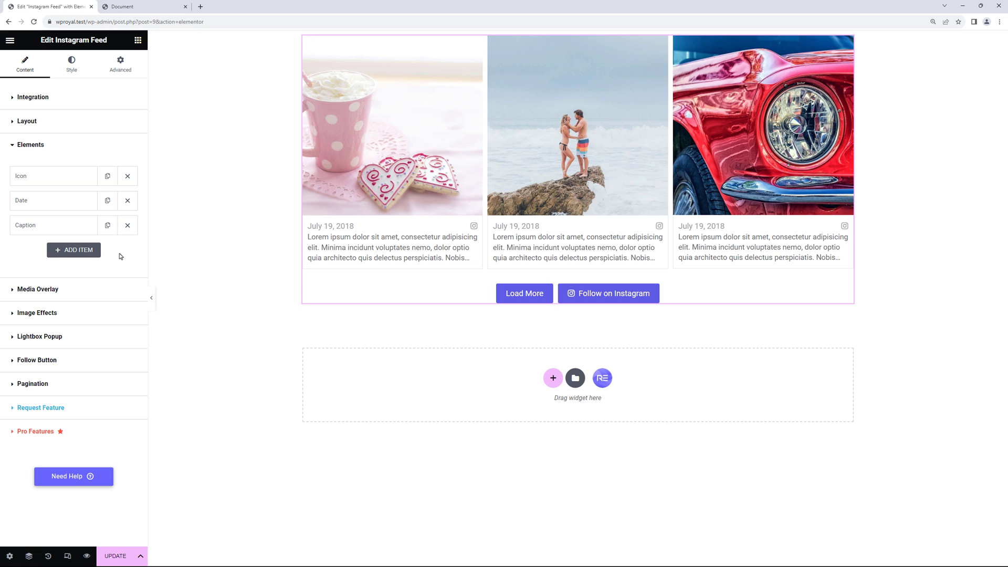
{"action": "left_click", "coordinate": [70, 251]}
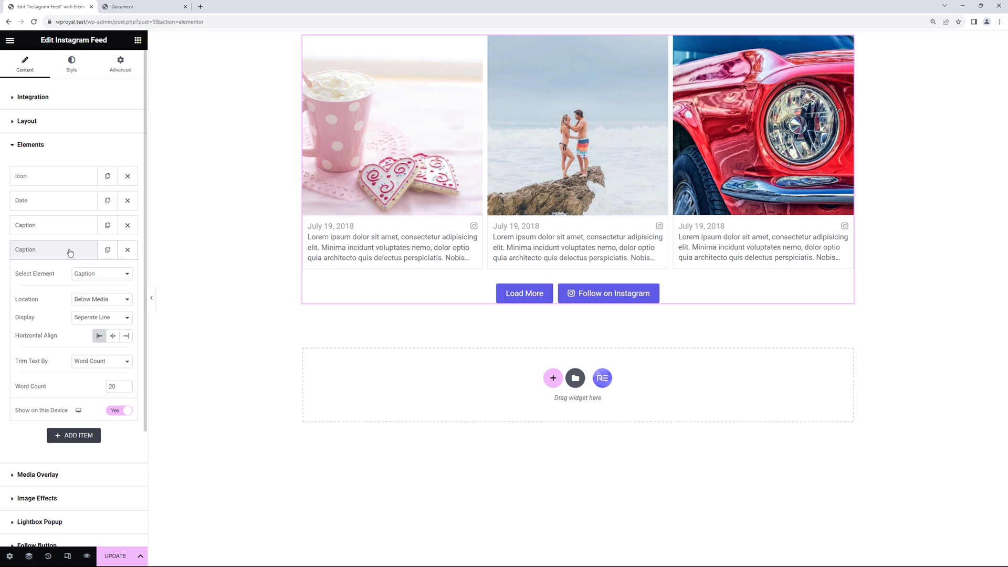
{"action": "left_click", "coordinate": [101, 275]}
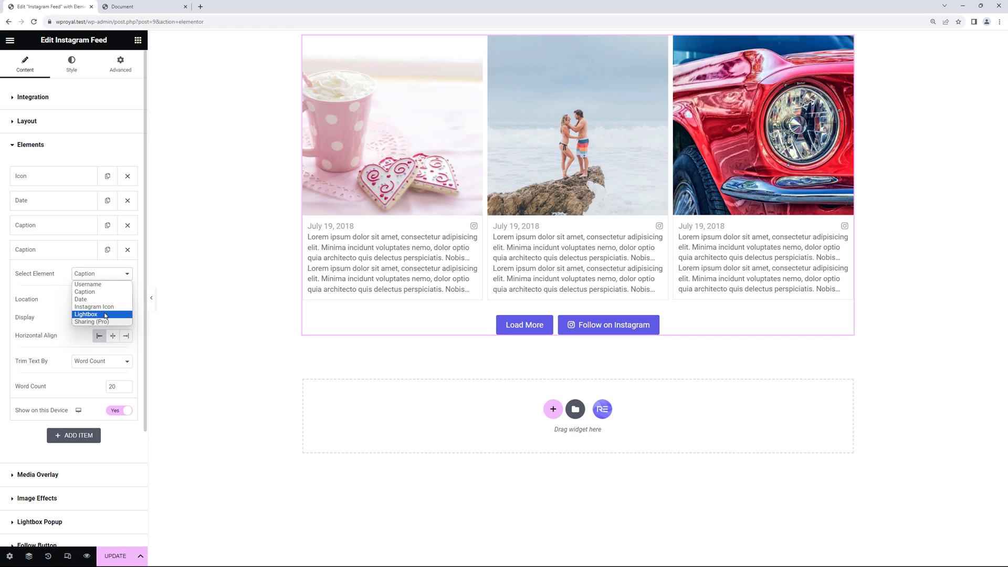
{"action": "left_click", "coordinate": [105, 284]}
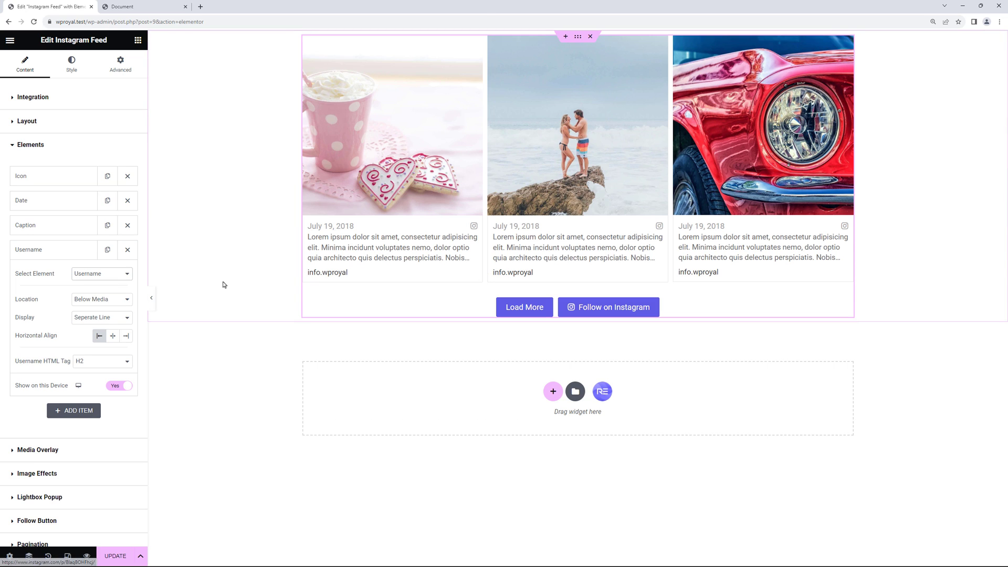
{"action": "left_click", "coordinate": [111, 337]}
{"action": "left_click", "coordinate": [126, 336]}
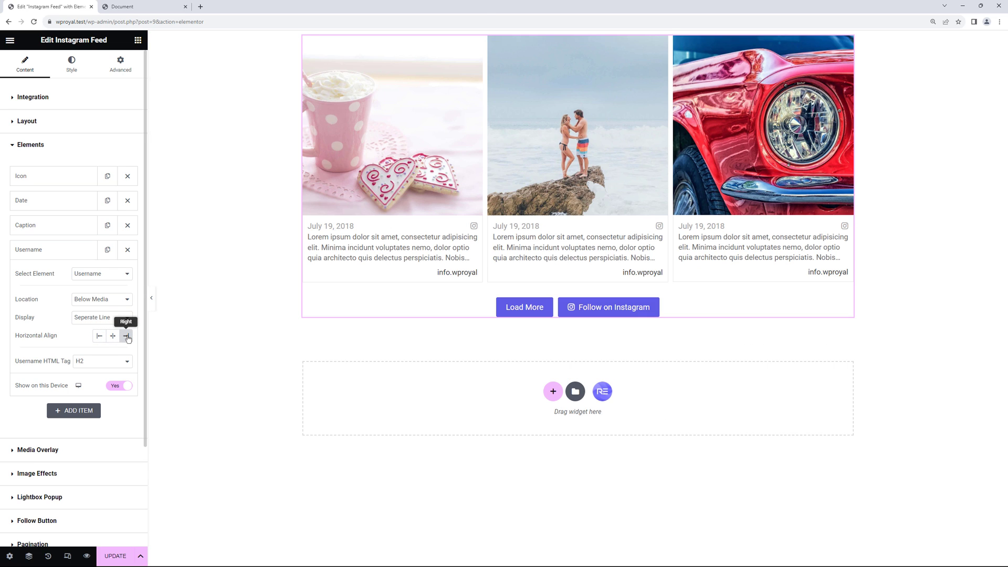
{"action": "left_click", "coordinate": [112, 337]}
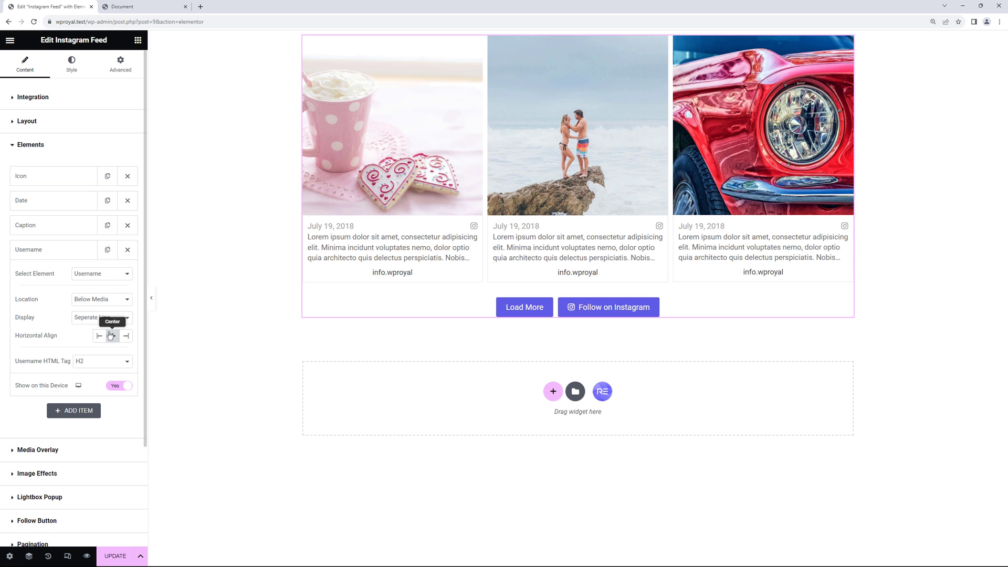
{"action": "left_click_drag", "start_coordinate": [79, 250], "coordinate": [84, 166]}
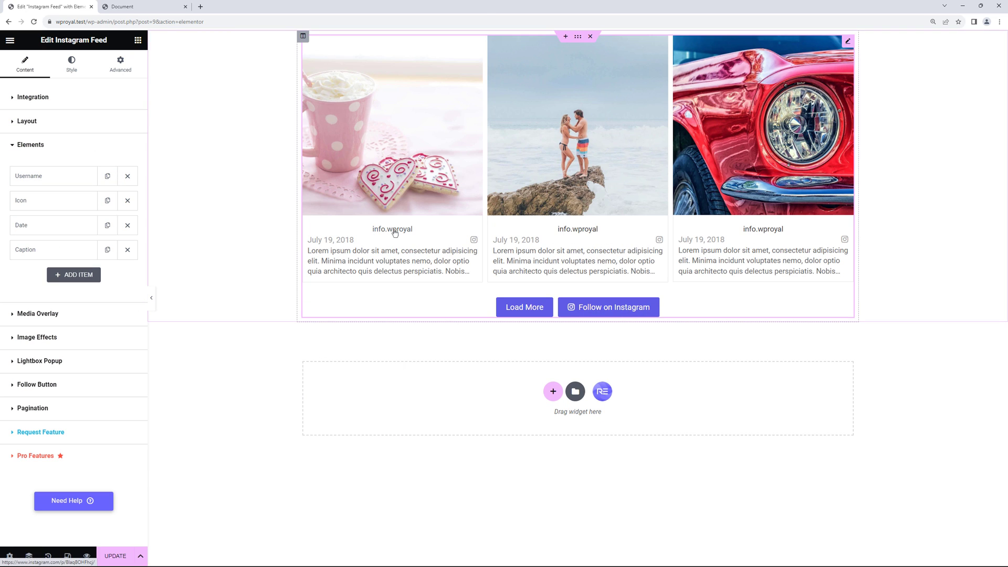
Step: Set the Username element's Location to Over Media with a Fade In animation
{"action": "left_click", "coordinate": [74, 180]}
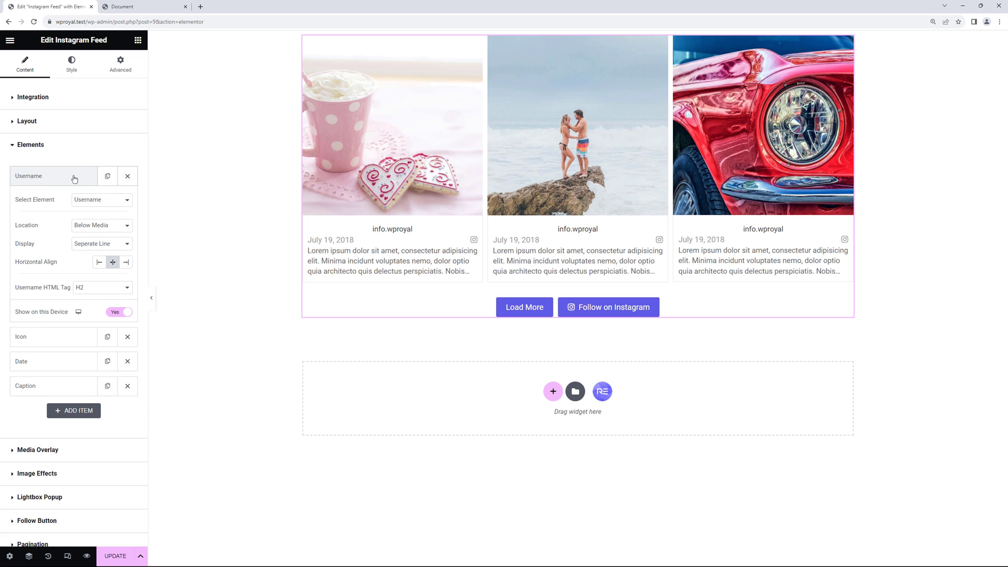
{"action": "left_click", "coordinate": [105, 227]}
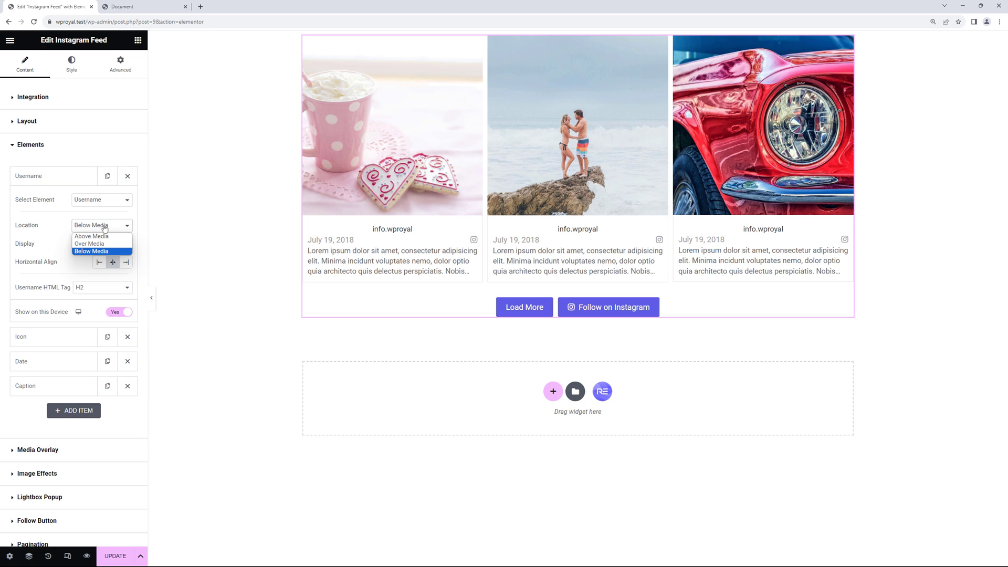
{"action": "left_click", "coordinate": [102, 237]}
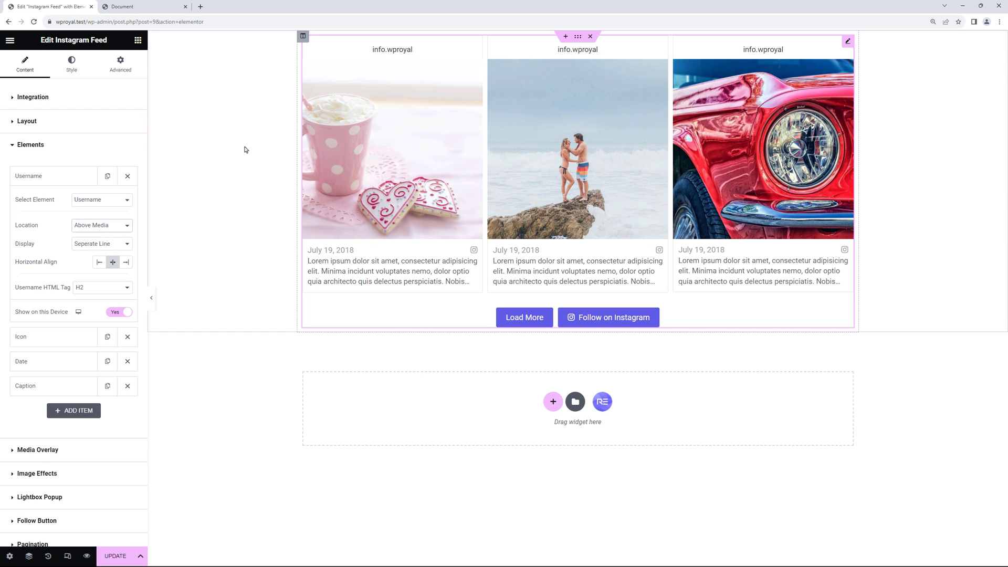
{"action": "left_click", "coordinate": [113, 227]}
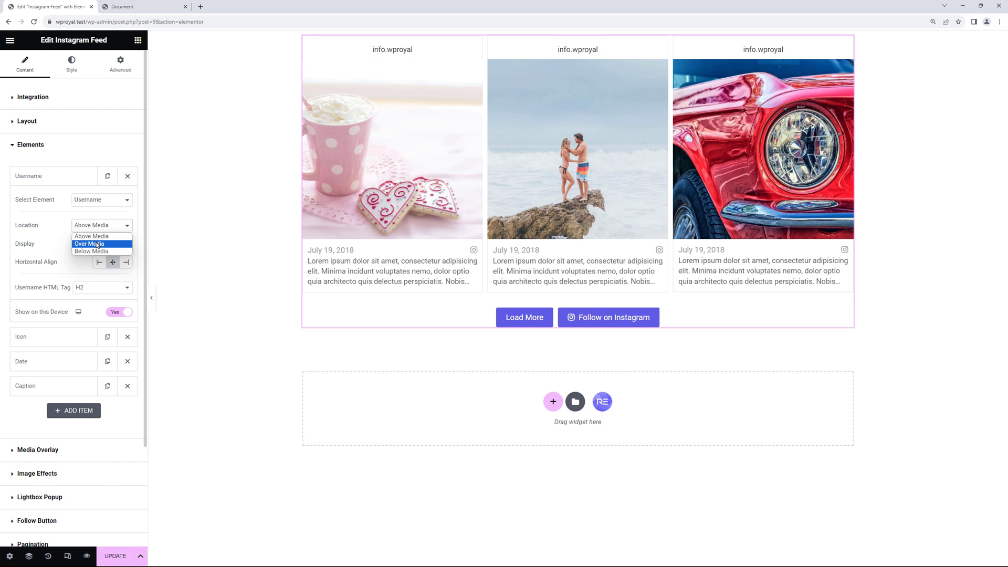
{"action": "left_click", "coordinate": [98, 245]}
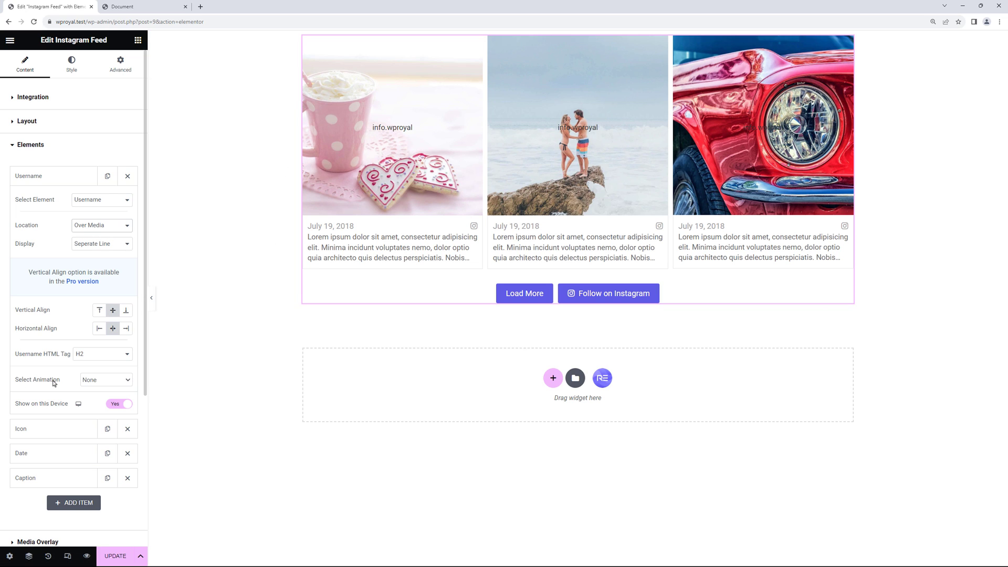
{"action": "left_click", "coordinate": [110, 381]}
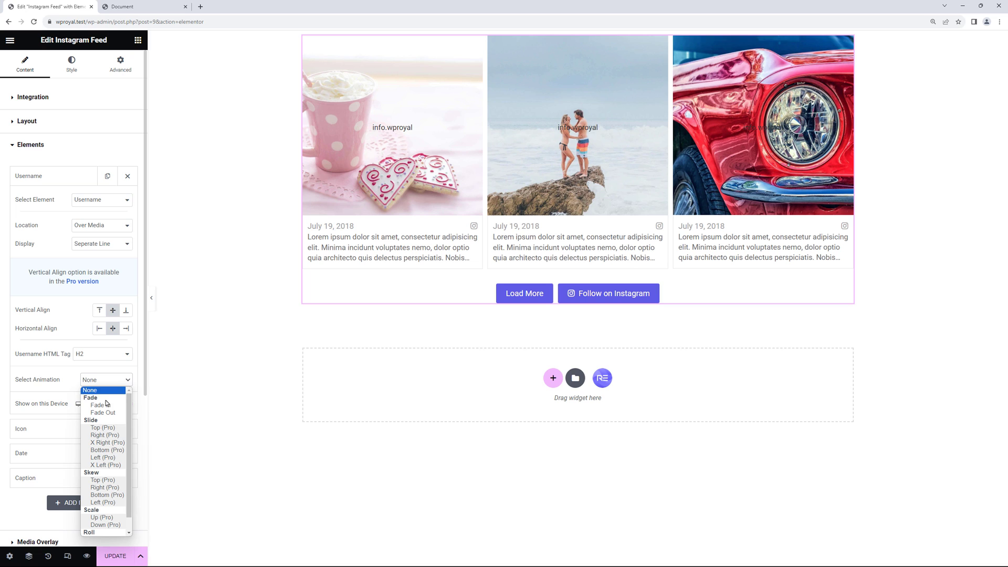
{"action": "left_click", "coordinate": [106, 405]}
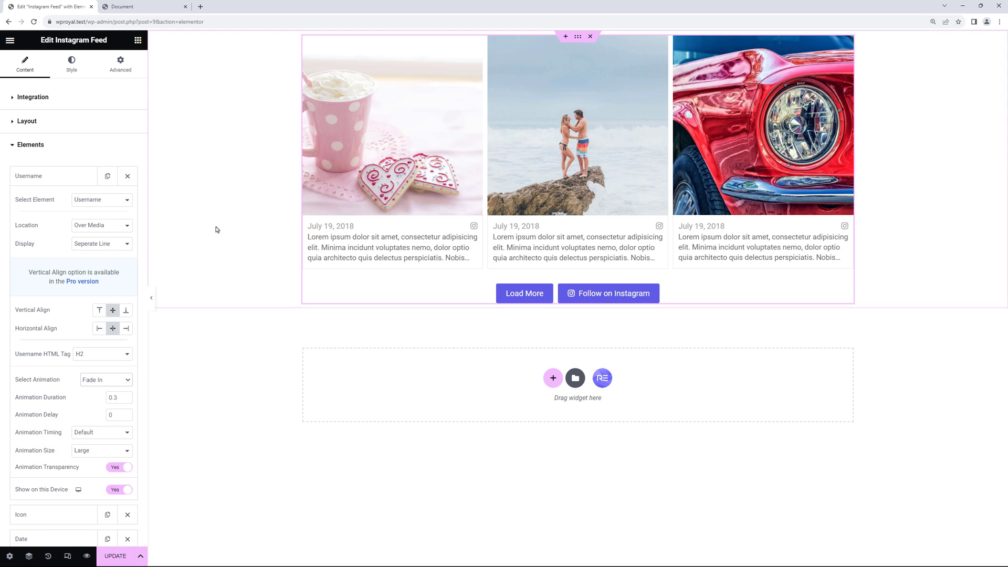
Step: In Media Overlay, enter 80 for both Overlay Width and Overlay Height
{"action": "mouse_move", "coordinate": [378, 138]}
{"action": "left_click", "coordinate": [53, 176]}
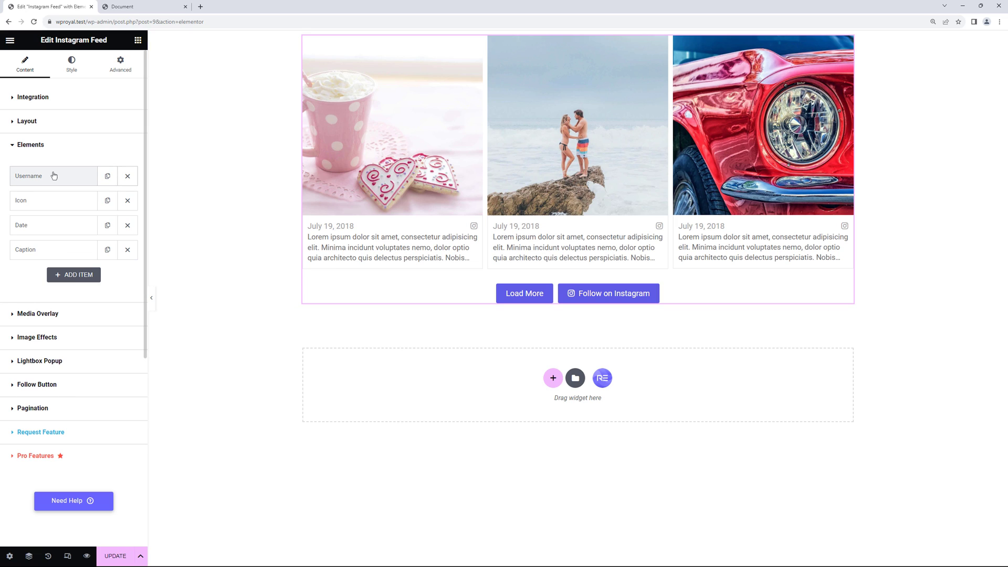
{"action": "left_click", "coordinate": [42, 315]}
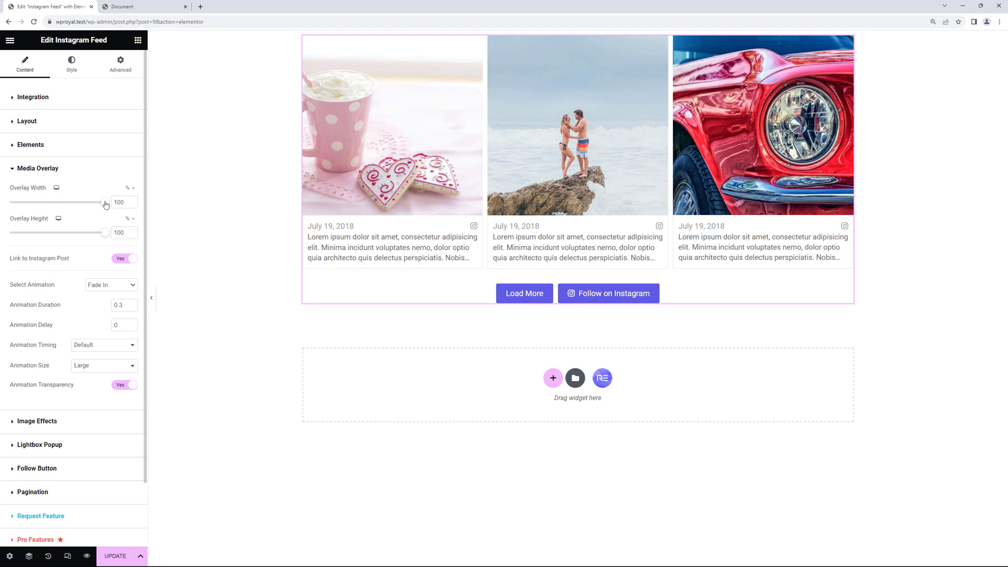
{"action": "type", "text": "80"}
{"action": "double_click", "coordinate": [111, 232]}
{"action": "type", "text": "80"}
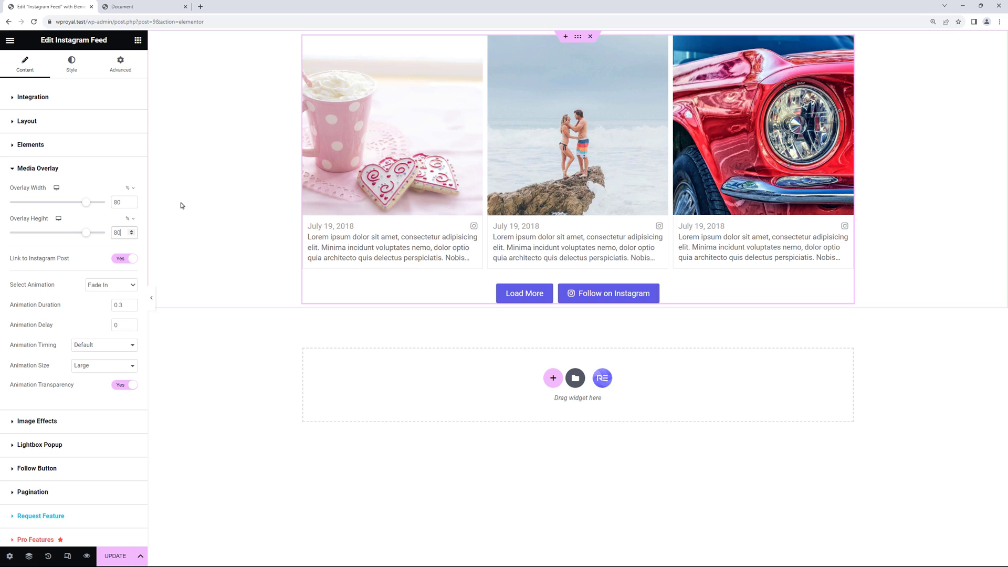
Step: Change the feed's Username element to a Lightbox element over each post image
{"action": "left_click", "coordinate": [31, 147]}
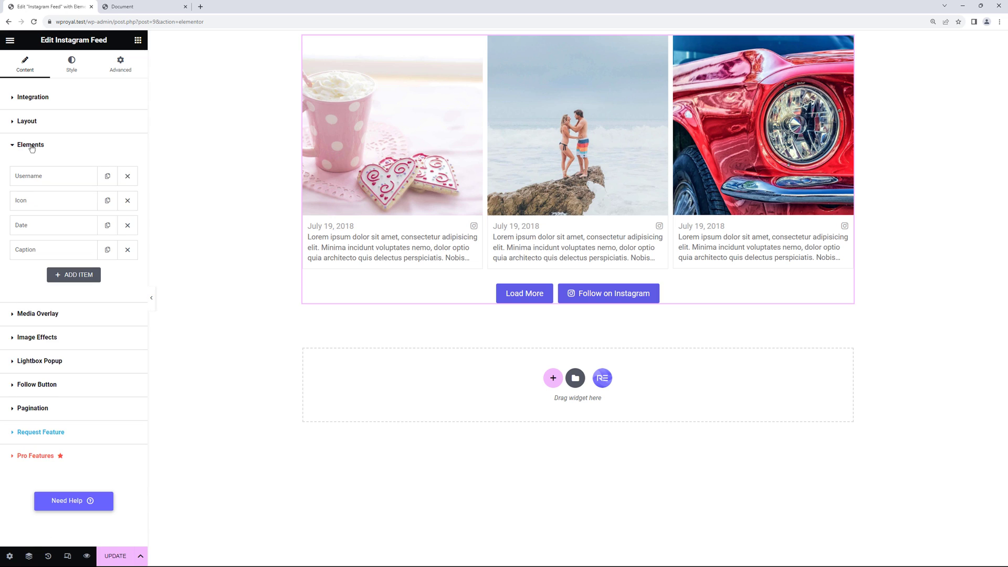
{"action": "left_click", "coordinate": [62, 177]}
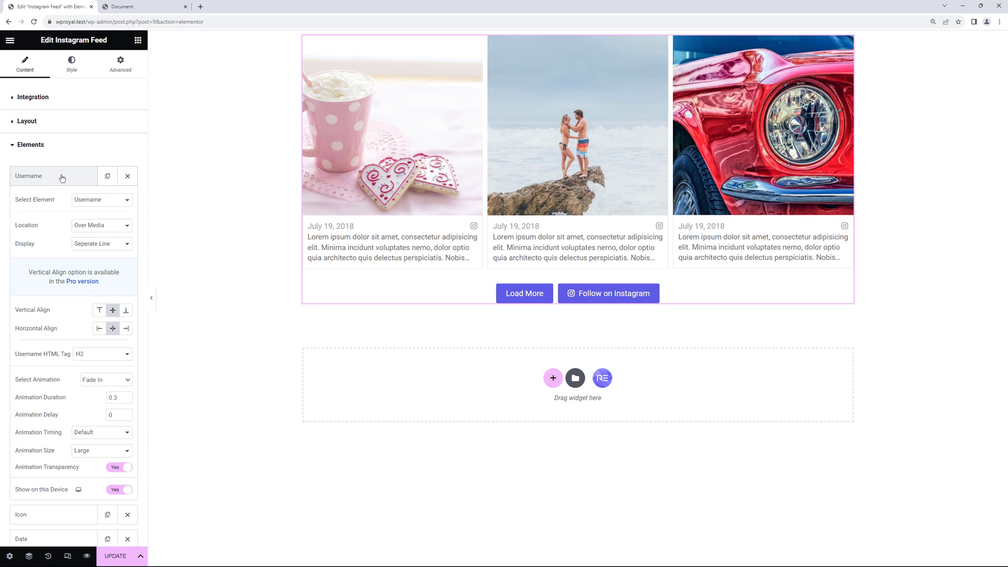
{"action": "left_click", "coordinate": [98, 200]}
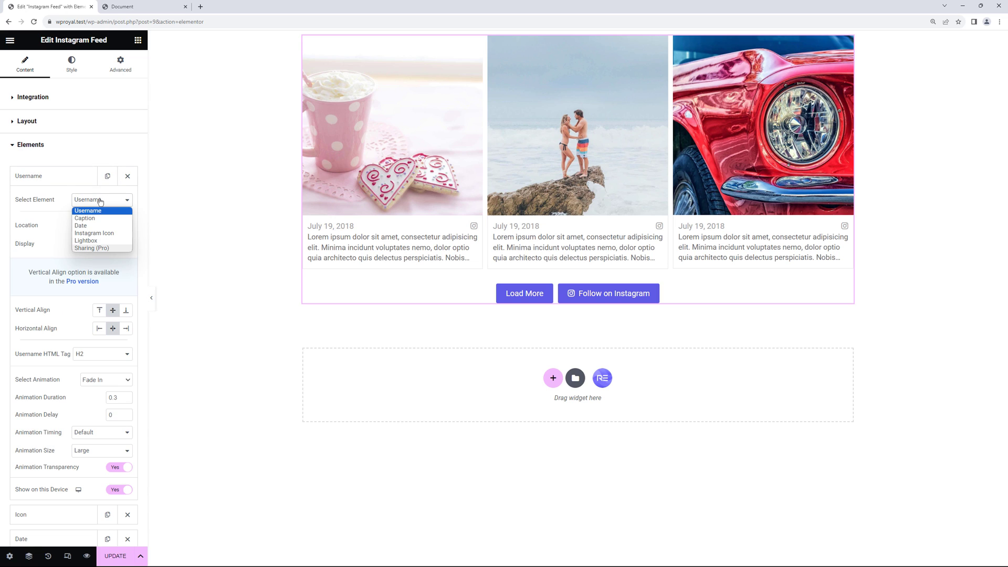
{"action": "left_click", "coordinate": [97, 241]}
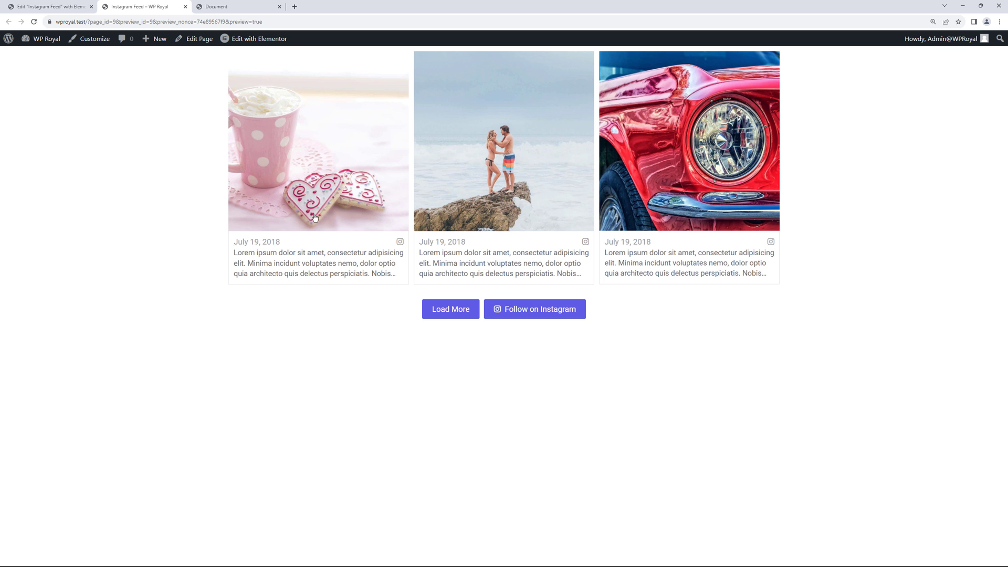
Step: Open a feed image in the preview's lightbox to test it, then close the lightbox
{"action": "left_click", "coordinate": [322, 145]}
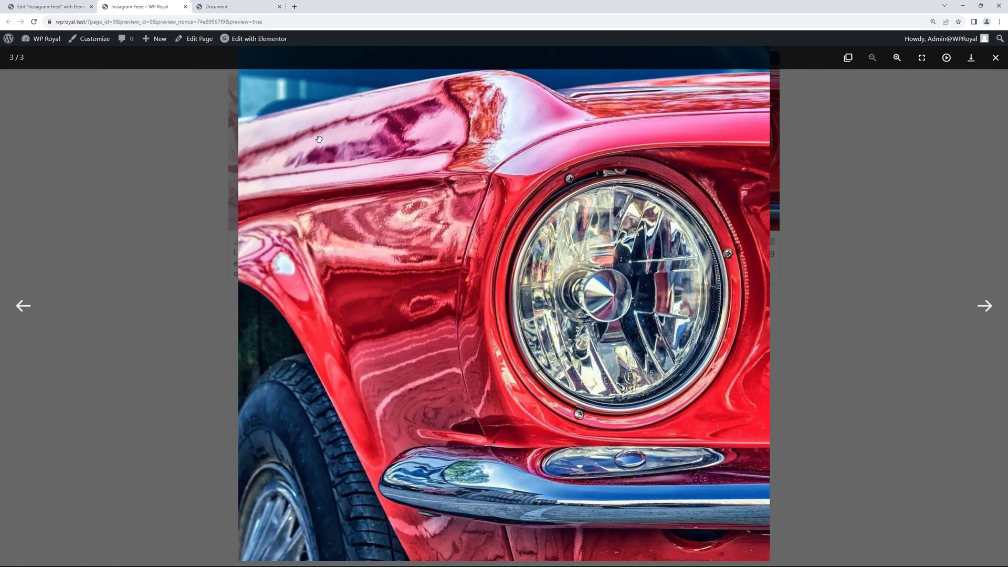
{"action": "left_click", "coordinate": [188, 141]}
Step: Return to the editor and collapse the Lightbox element and Elements sections
{"action": "left_click", "coordinate": [185, 6]}
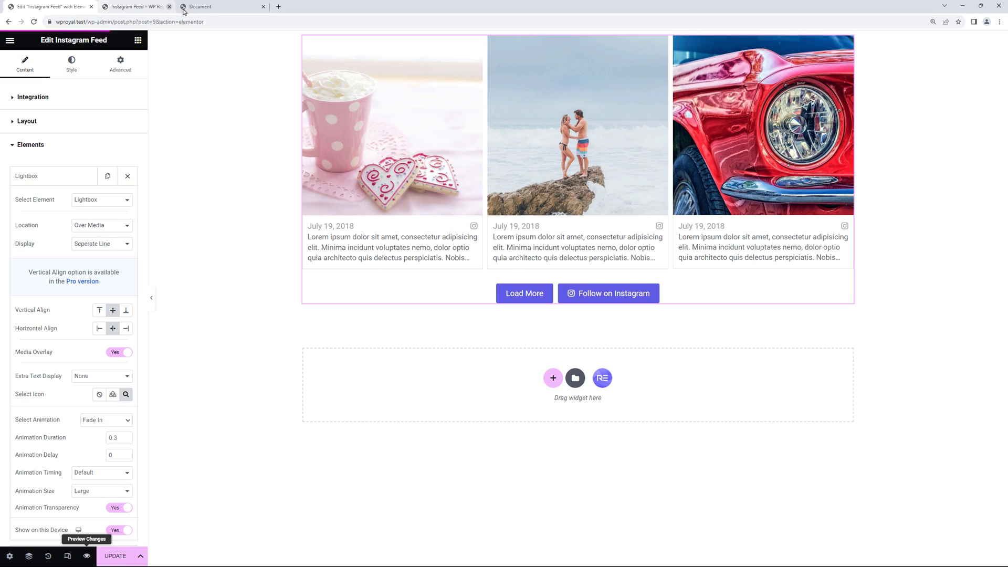
{"action": "left_click", "coordinate": [52, 176]}
{"action": "left_click", "coordinate": [62, 144]}
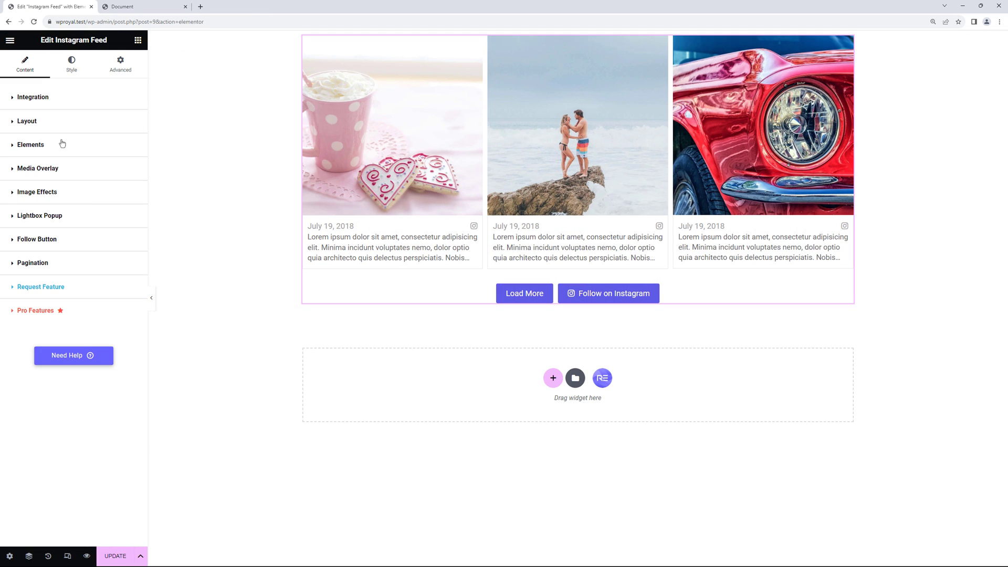
Step: Set the feed's Image Effects to Zoom Out, after trying Zoom In first
{"action": "left_click", "coordinate": [60, 190]}
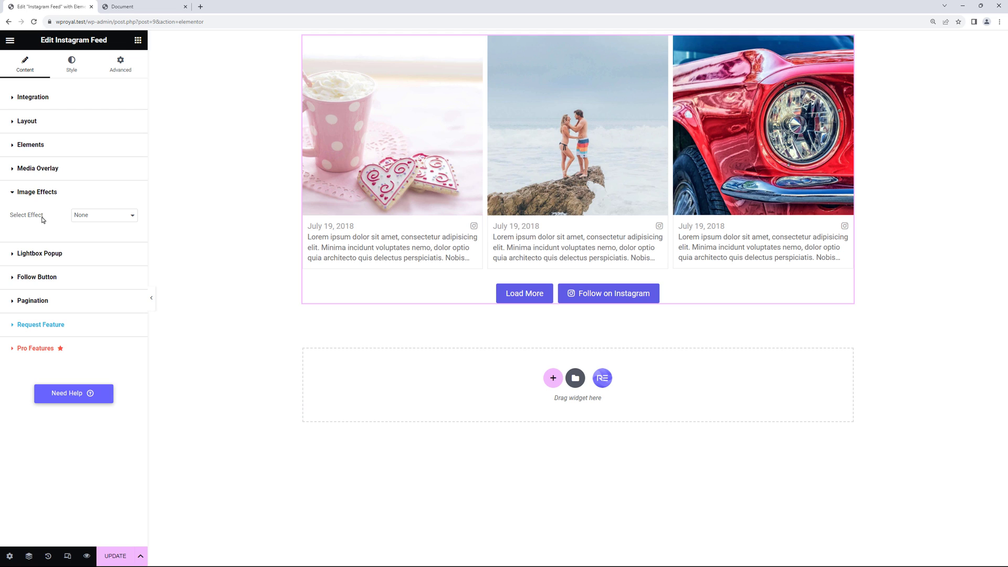
{"action": "left_click", "coordinate": [101, 218]}
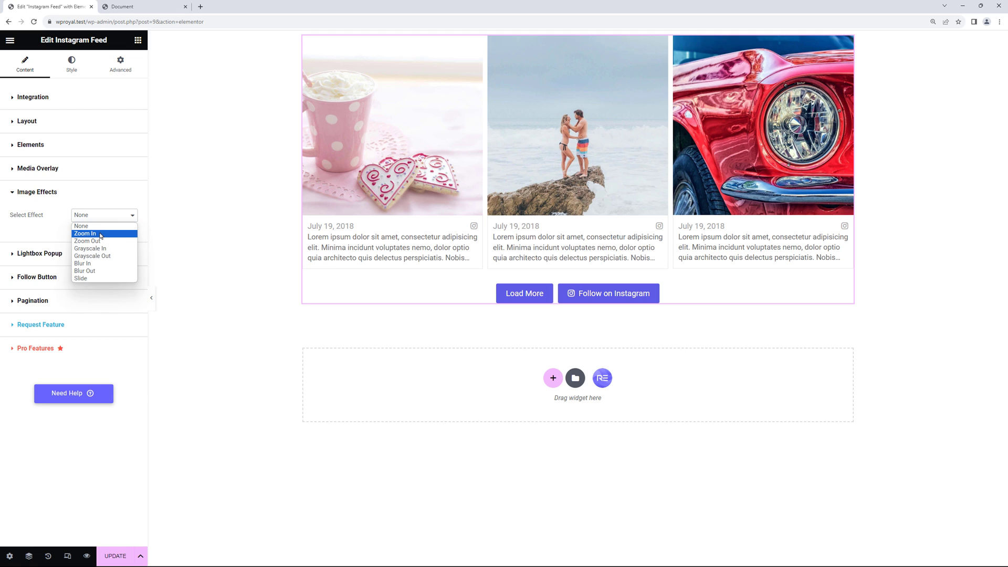
{"action": "left_click", "coordinate": [101, 234]}
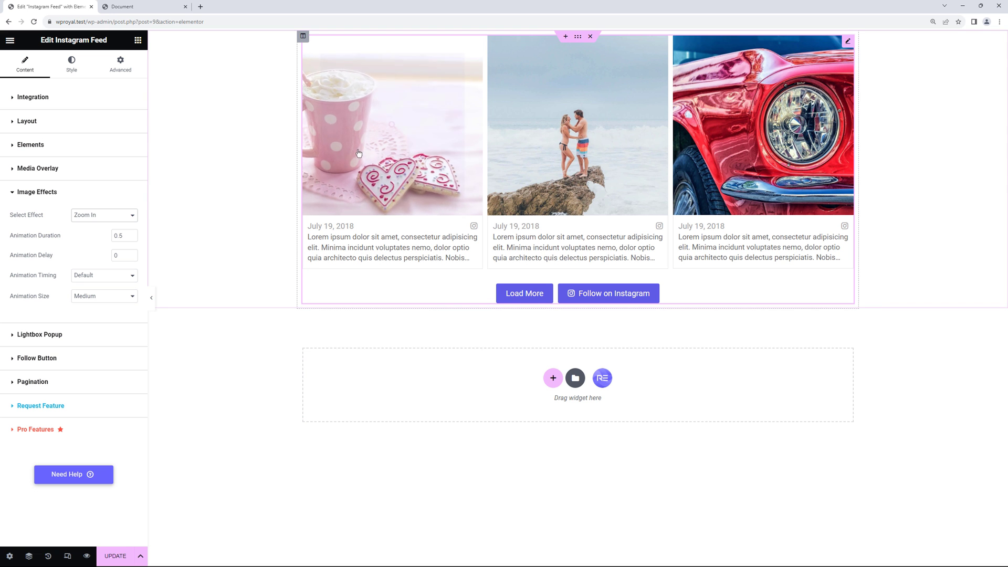
{"action": "left_click", "coordinate": [105, 216]}
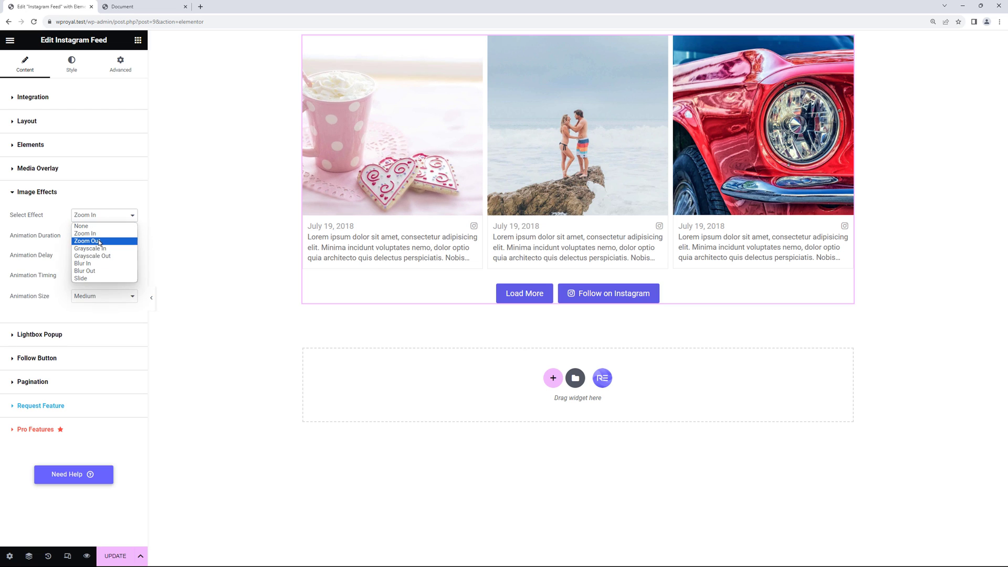
{"action": "left_click", "coordinate": [100, 242]}
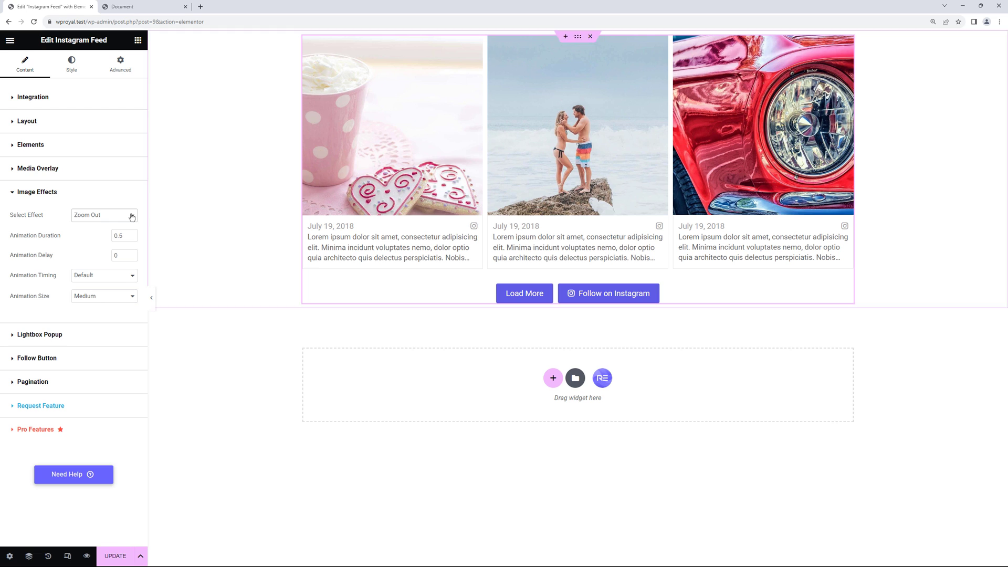
{"action": "left_click", "coordinate": [108, 216]}
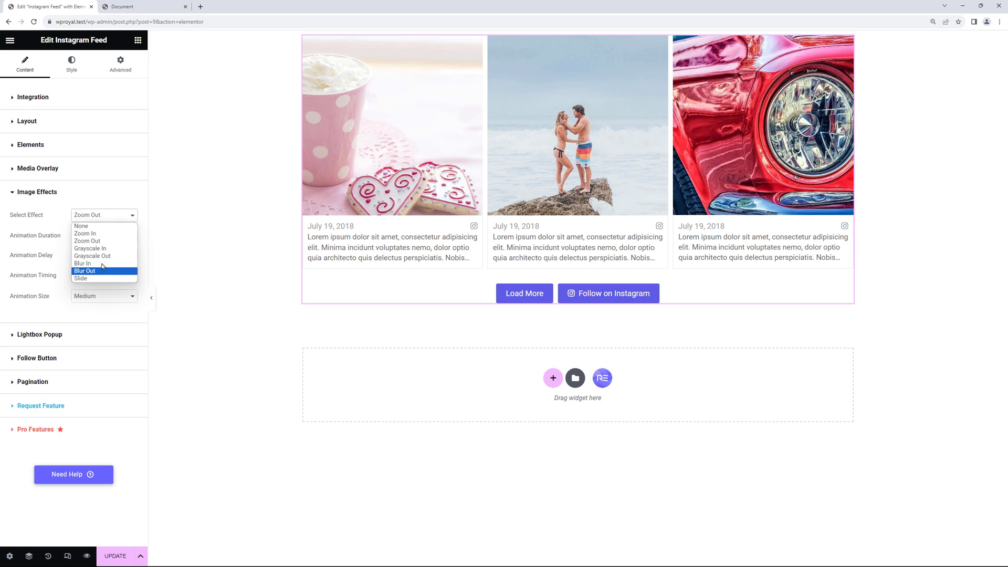
{"action": "left_click", "coordinate": [189, 229]}
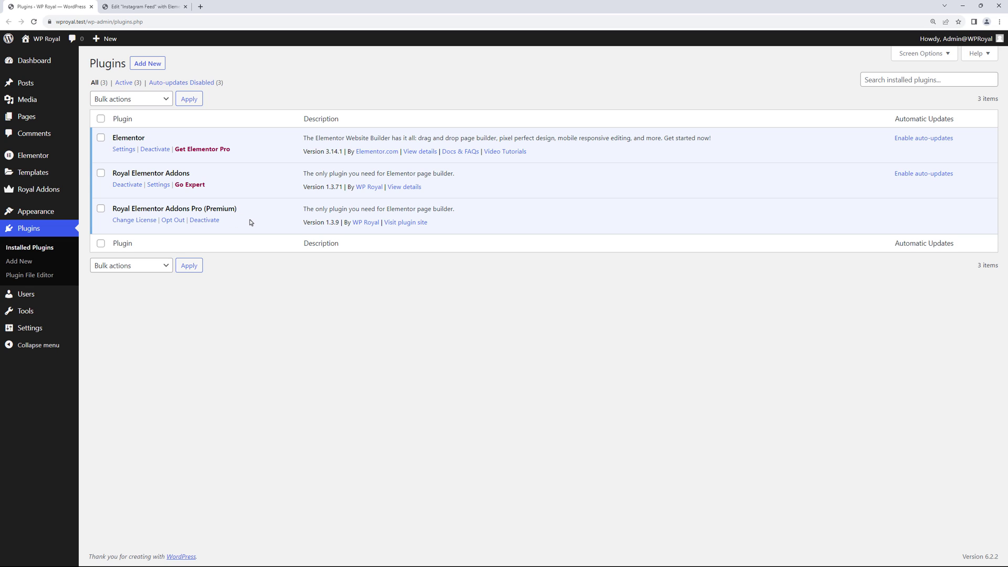
Step: Switch from the Plugins page back to the 'Edit Instagram Feed' editor tab
{"action": "left_click", "coordinate": [142, 8]}
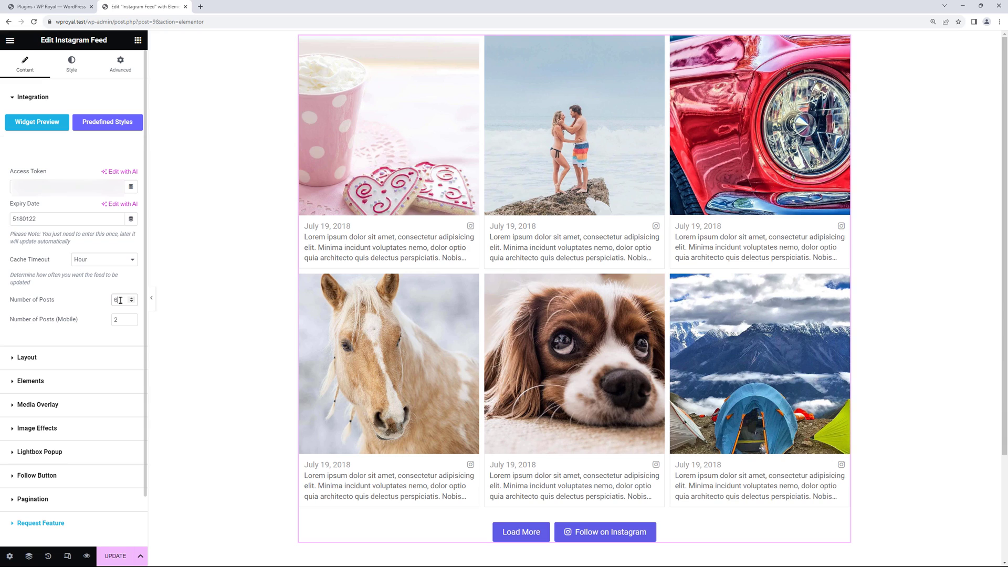
Step: Change the Integration section's Number of Posts from 6 to 8
{"action": "left_click_drag", "start_coordinate": [120, 300], "coordinate": [103, 304]}
{"action": "type", "text": "8"}
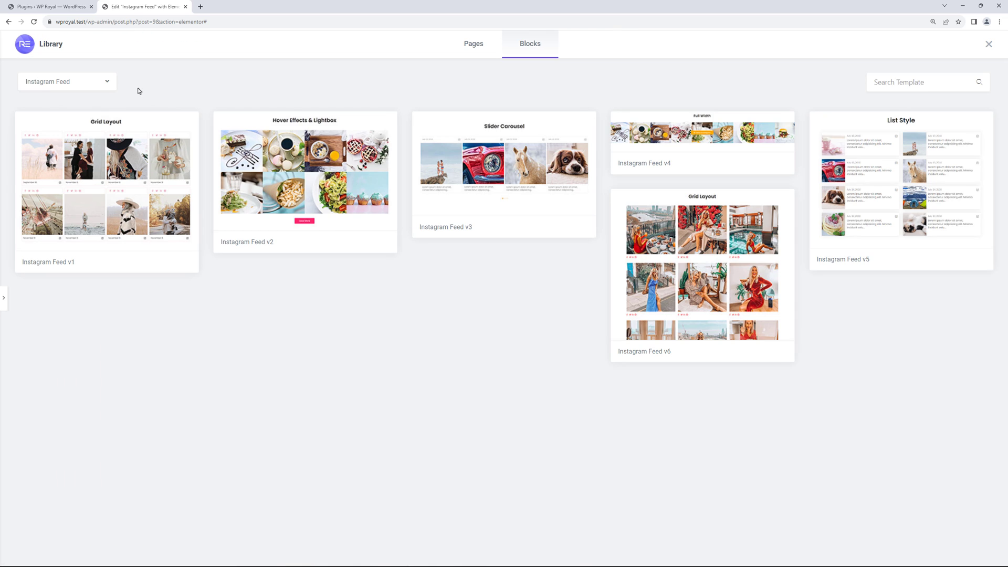
{"action": "mouse_move", "coordinate": [131, 181]}
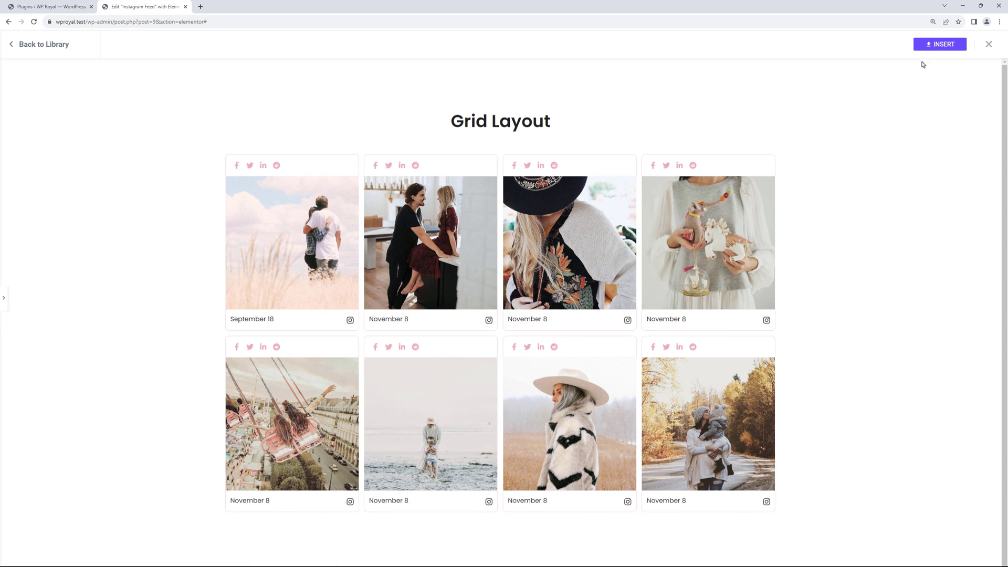
{"action": "left_click", "coordinate": [988, 45]}
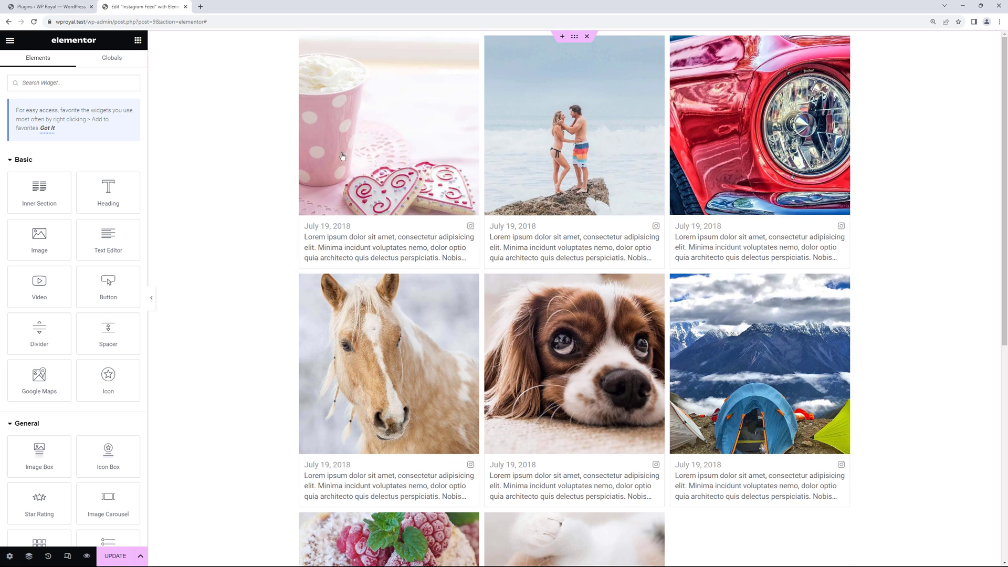
Step: Add a new Sharing item to the feed widget's Elements list
{"action": "left_click", "coordinate": [499, 108]}
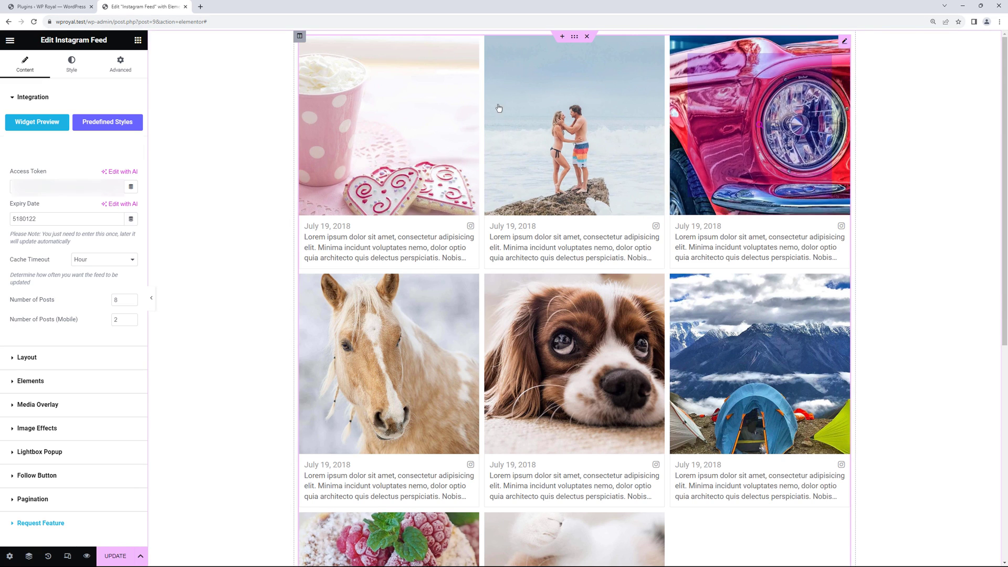
{"action": "left_click", "coordinate": [57, 98]}
{"action": "left_click", "coordinate": [38, 146]}
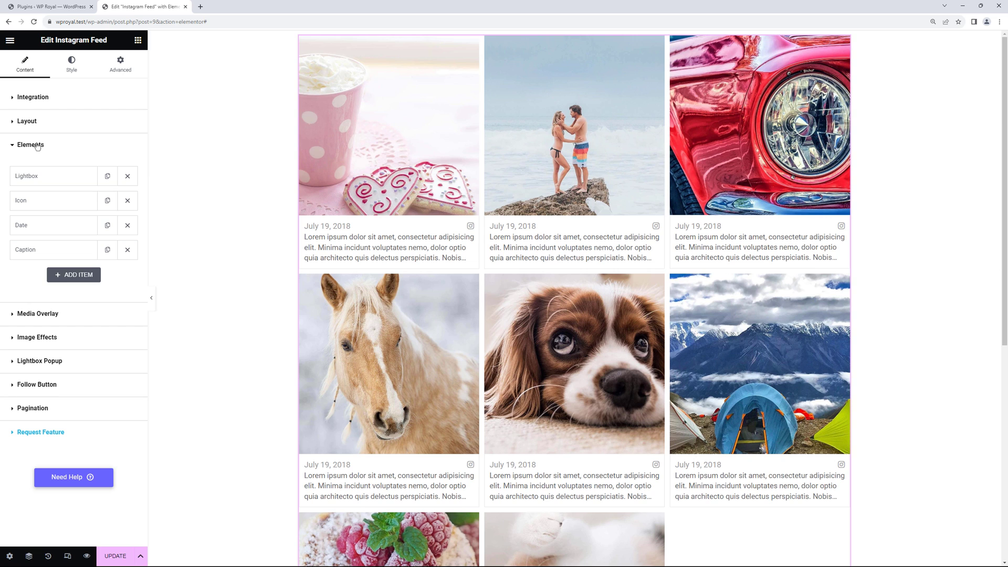
{"action": "left_click", "coordinate": [78, 275]}
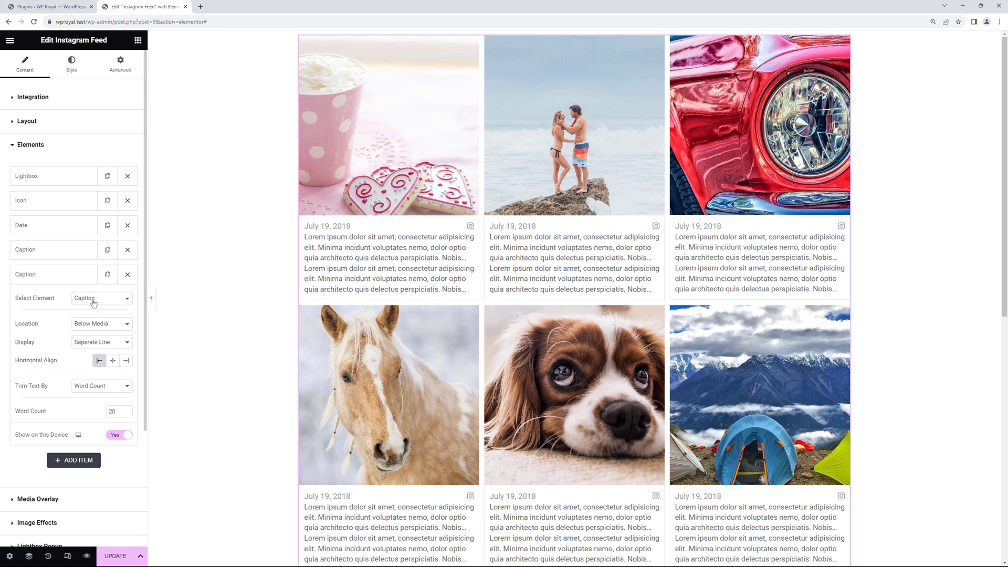
{"action": "left_click", "coordinate": [93, 304]}
{"action": "left_click", "coordinate": [90, 342]}
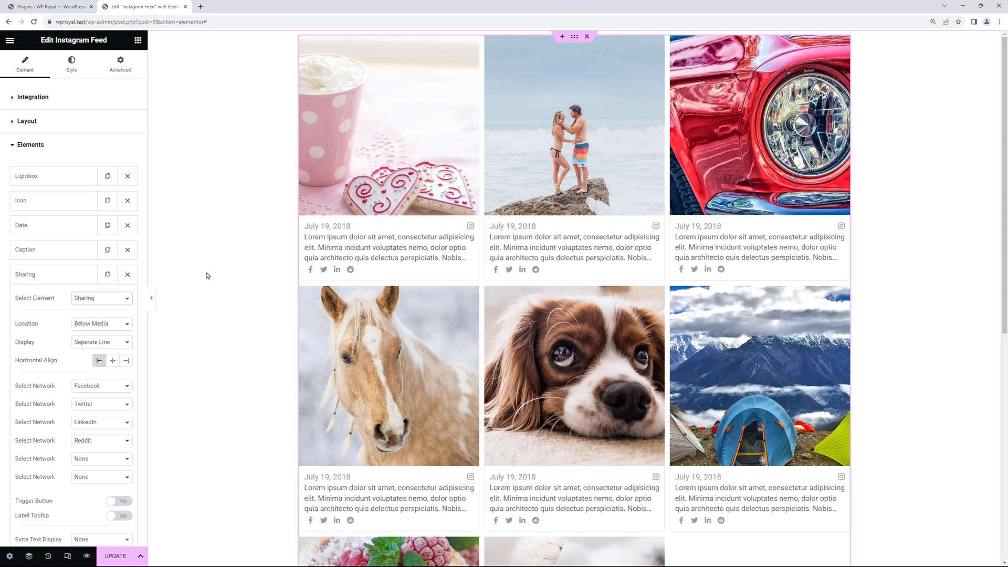
Step: Switch the feed layout to a 6-slide Slider/Carousel, save with UPDATE, and test the arrows
{"action": "left_click", "coordinate": [30, 121]}
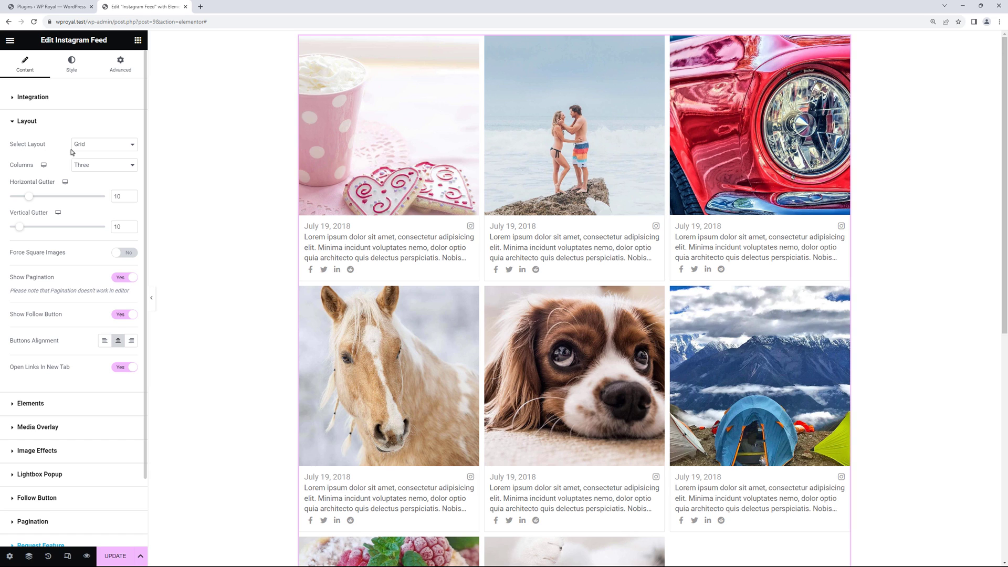
{"action": "left_click", "coordinate": [111, 151]}
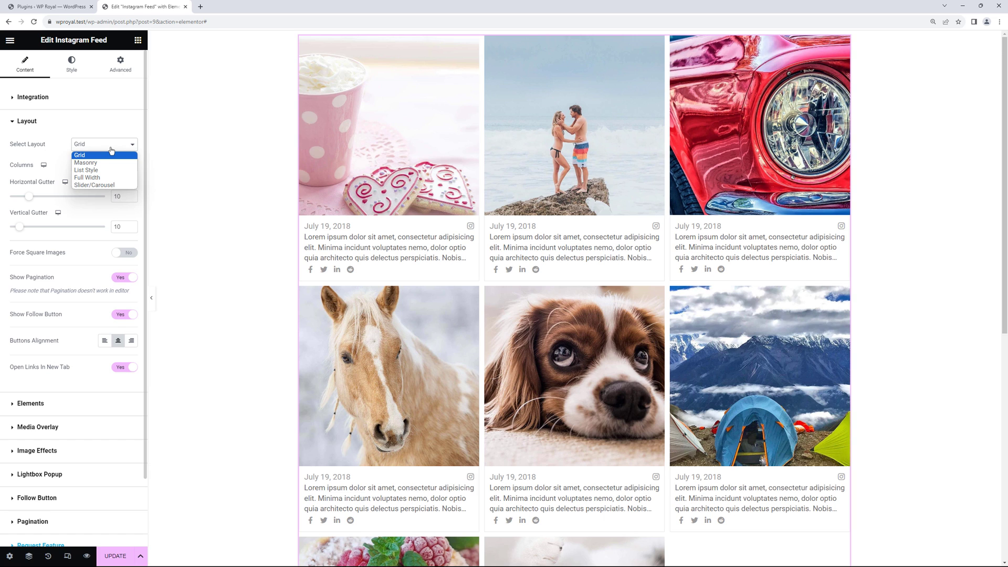
{"action": "left_click", "coordinate": [114, 186]}
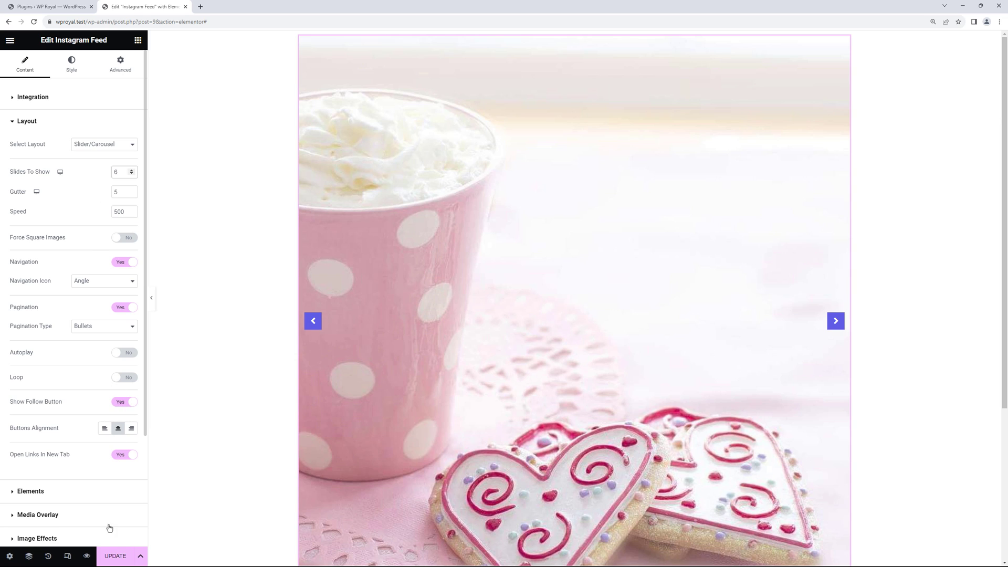
{"action": "left_click", "coordinate": [108, 559]}
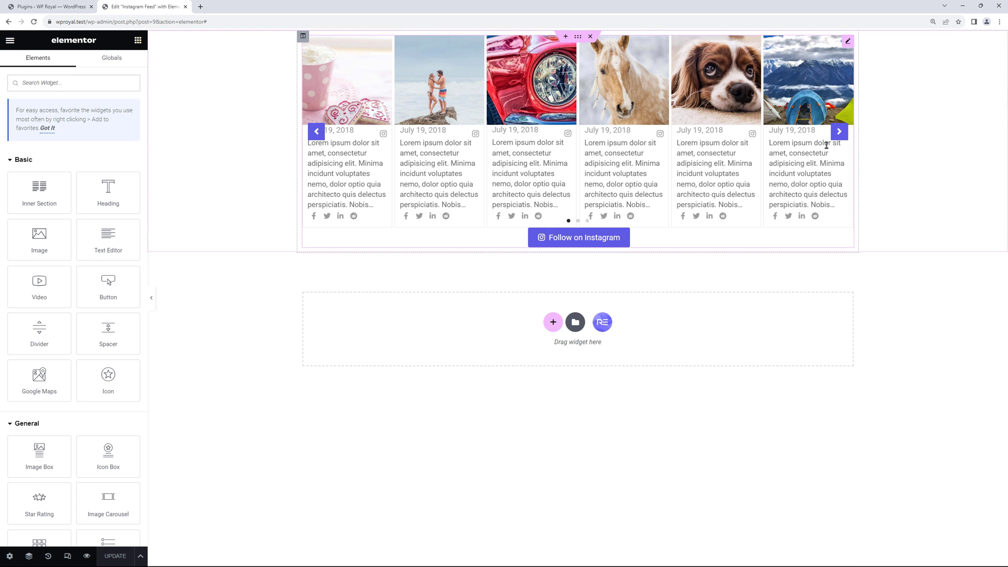
{"action": "left_click", "coordinate": [839, 131]}
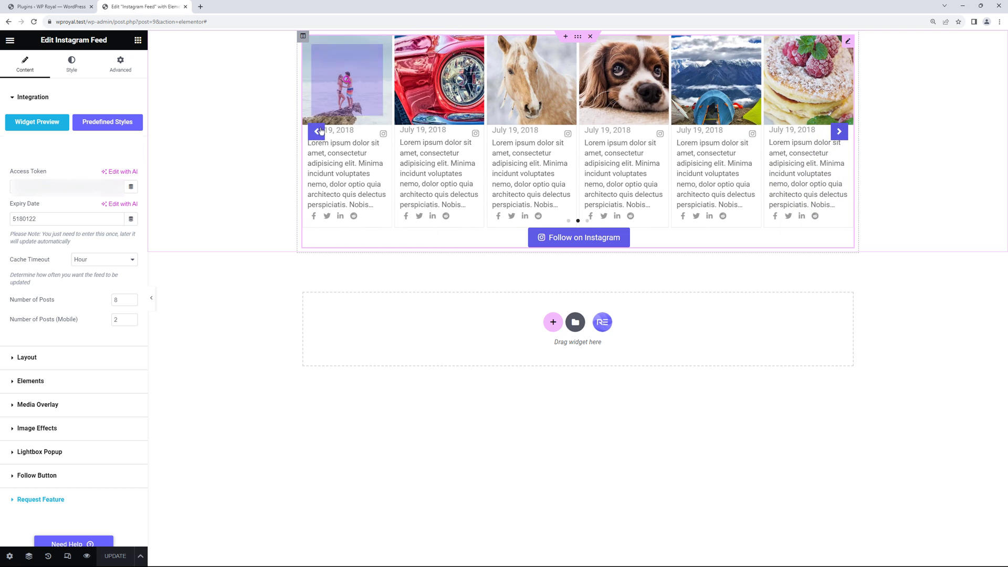
{"action": "left_click", "coordinate": [317, 131]}
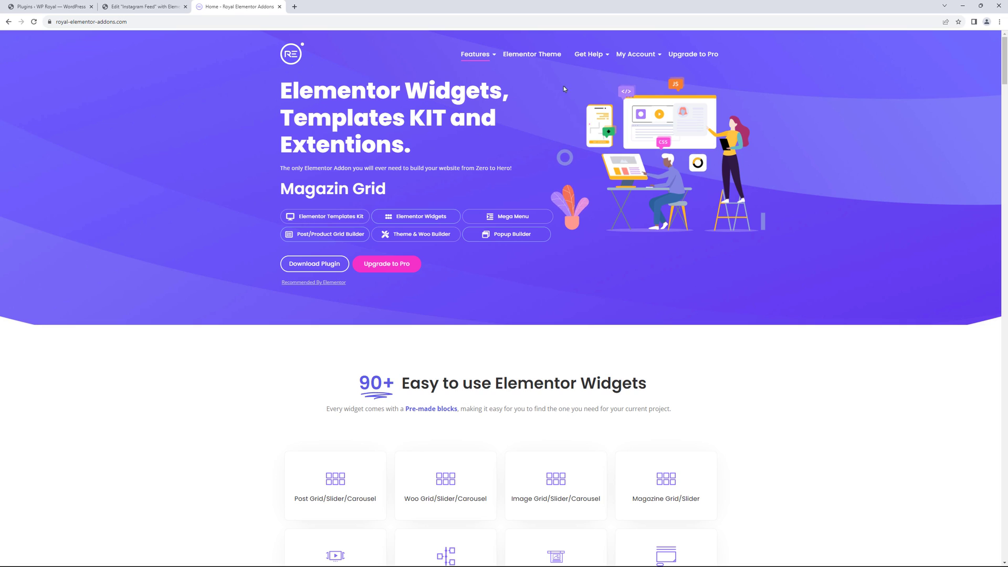
Step: Show the Get Help menu on the royal-elementor-addons.com home page
{"action": "mouse_move", "coordinate": [587, 57]}
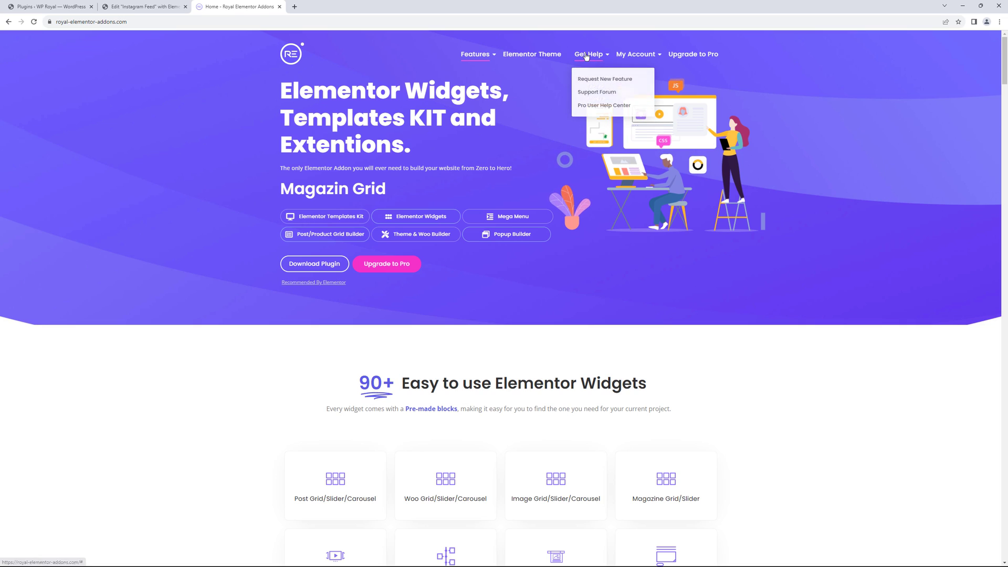